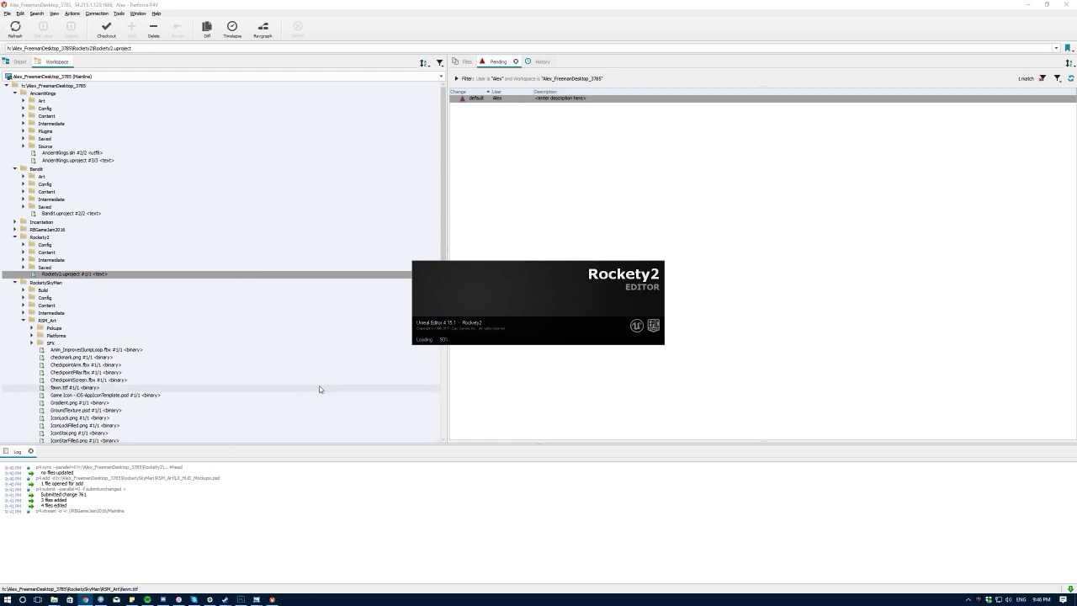
- Switch to Photoshop's UI_HUD_Mockups file and compare the background with the UE4Editor gameplay screenshot layer hidden and shown
click(241, 601)
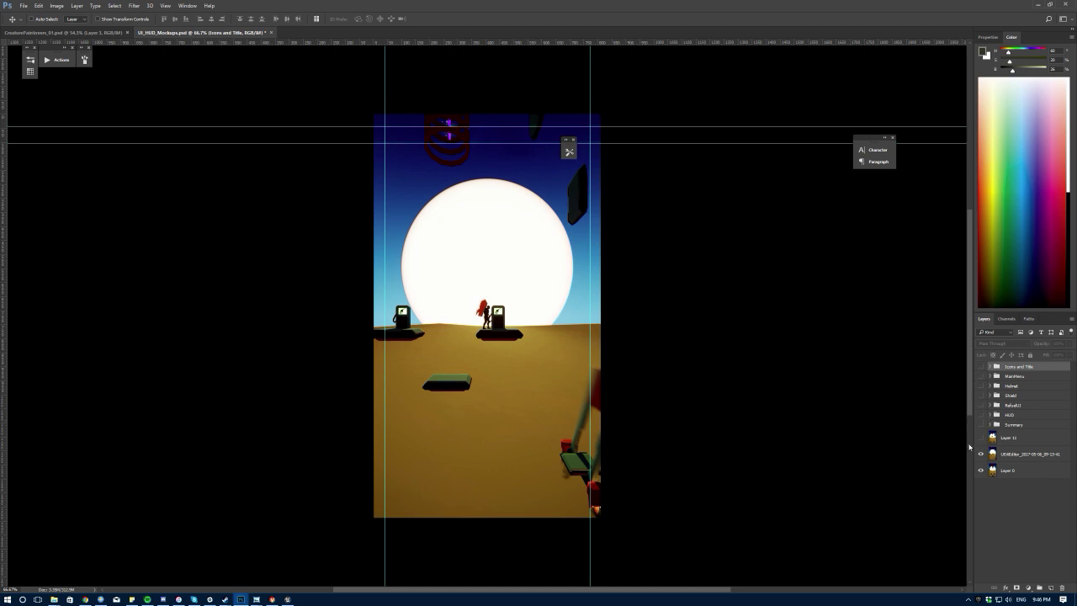
click(980, 455)
click(980, 454)
click(979, 455)
click(980, 454)
- Show the HUD group over the gameplay screenshot and move the floating tool panel clear of the mockup
click(1013, 377)
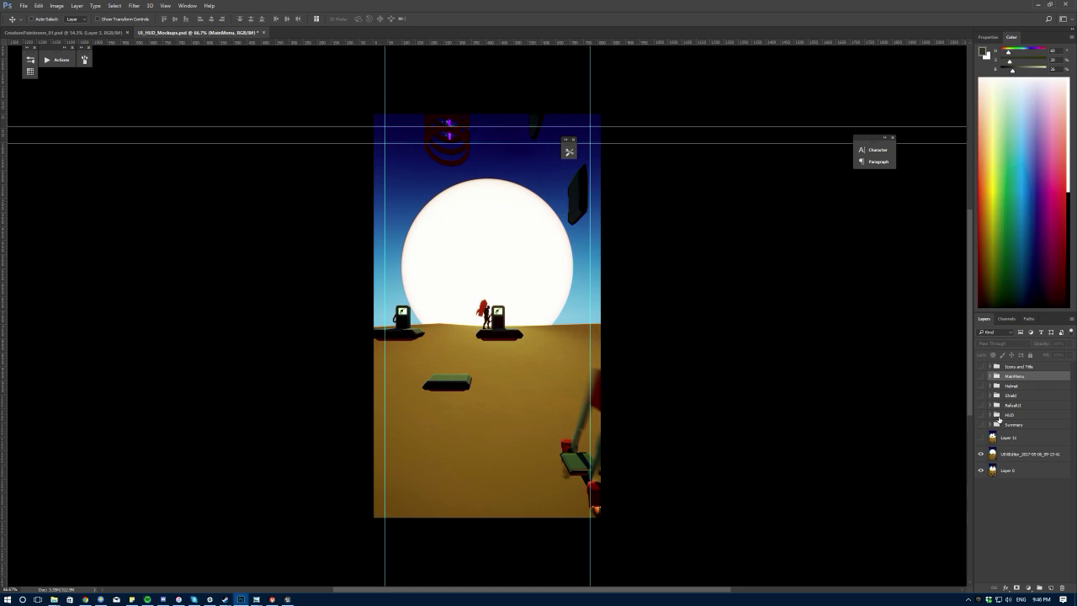
click(1000, 415)
click(981, 414)
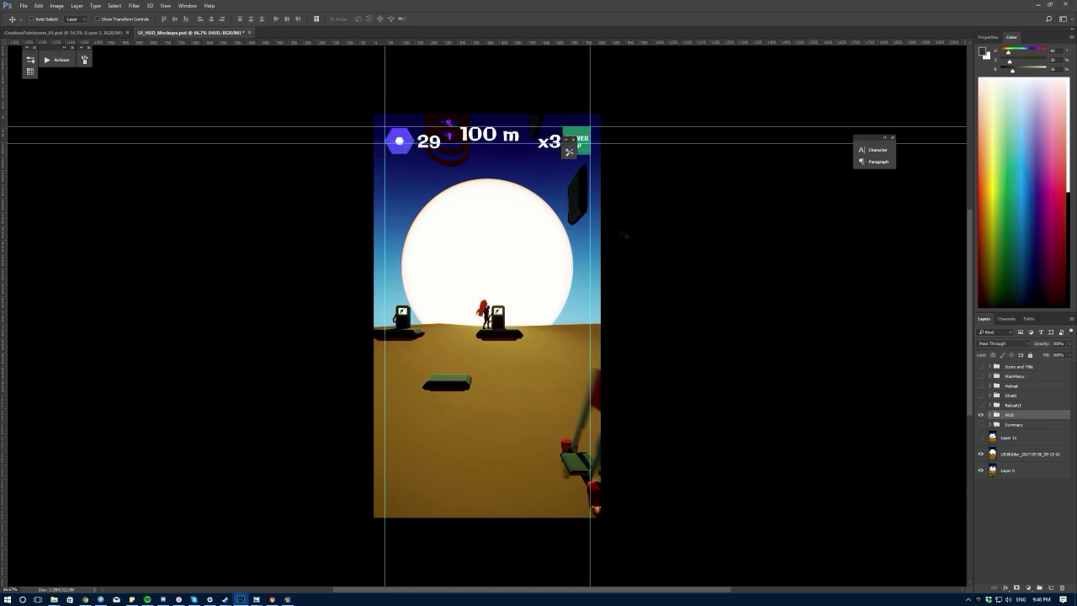
drag(510, 193, 422, 267)
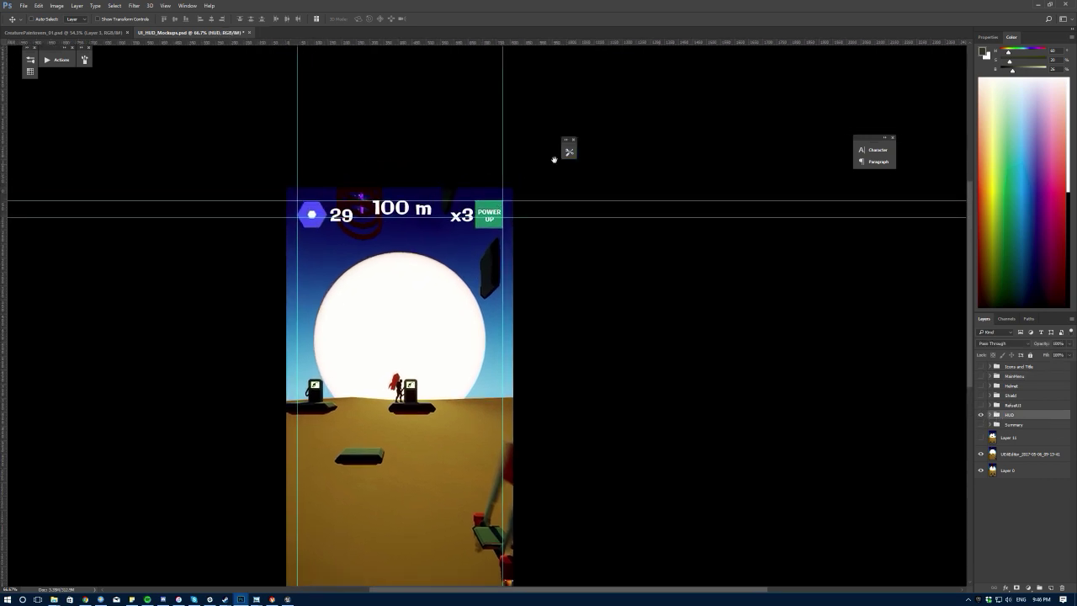
drag(570, 145, 690, 145)
drag(434, 300, 432, 294)
- Nudge the hexagon token icon in the HUD vertically to line it up with the power-up box
alt+scroll(363, 250, up, 3)
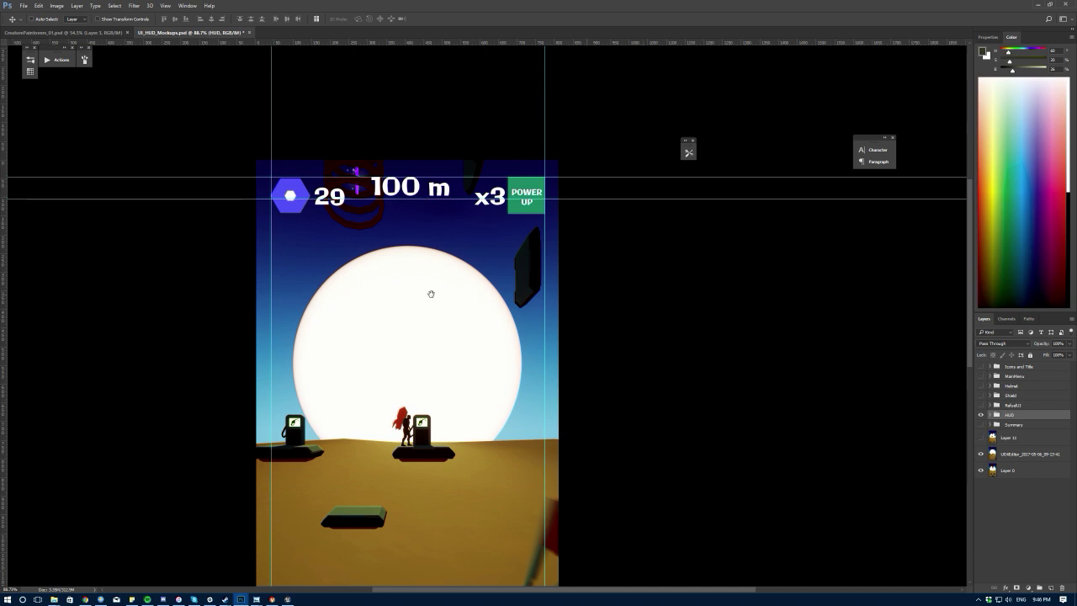
drag(425, 287, 409, 274)
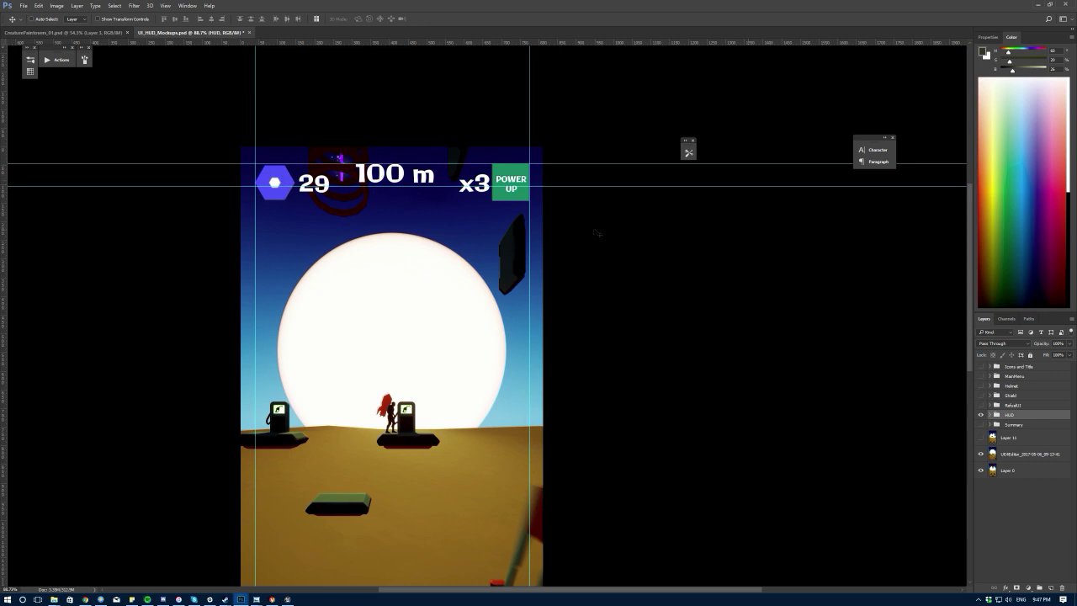
alt+scroll(273, 181, up, 5)
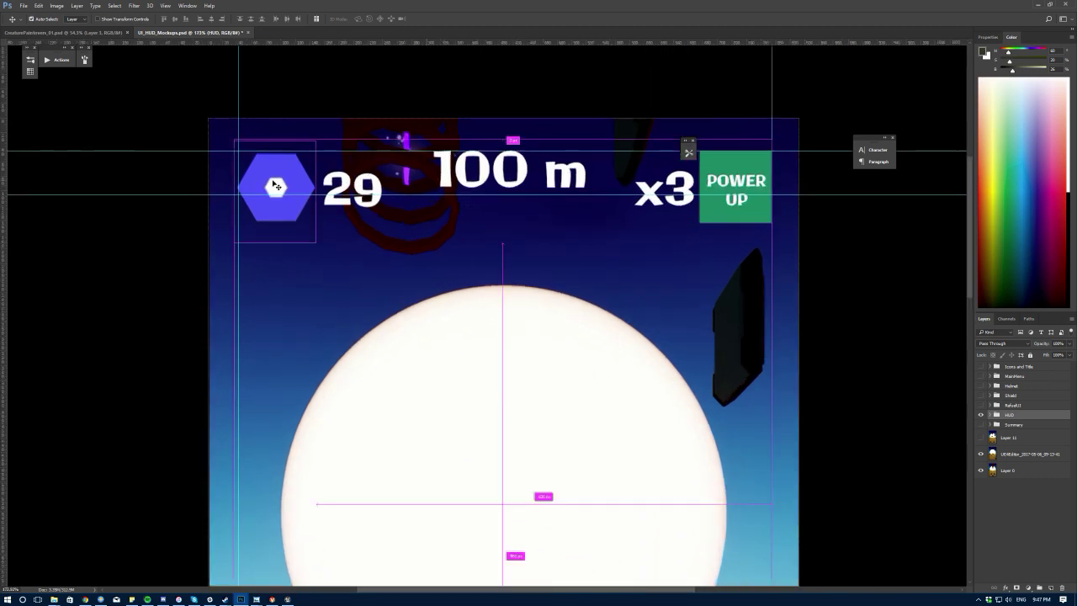
ctrl+click(275, 183)
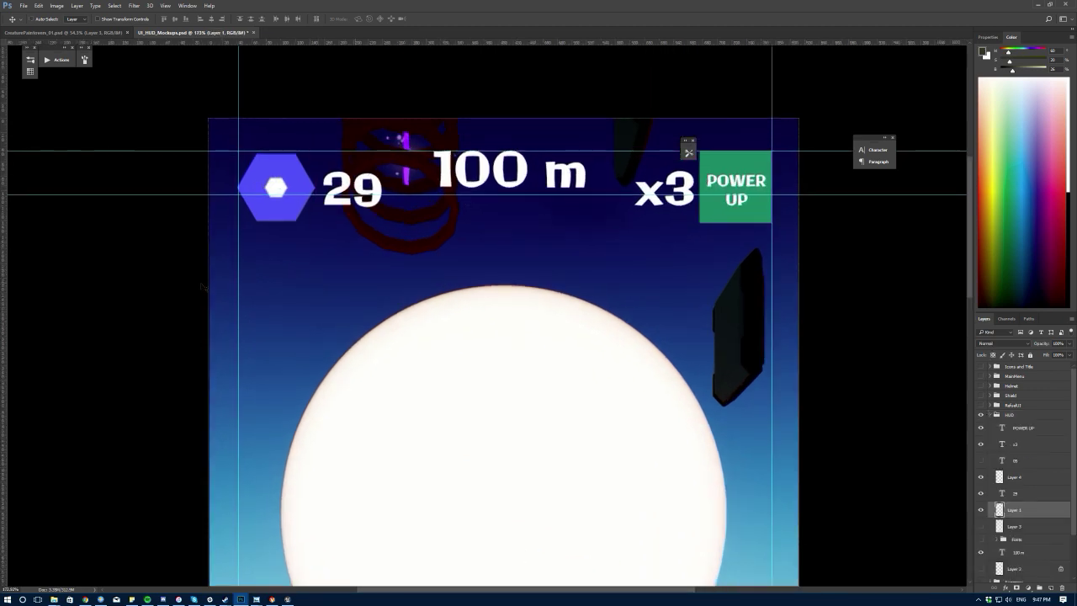
key(Down)
key(Down)
key(Down)
key(Down)
key(Down)
key(Down)
key(Down)
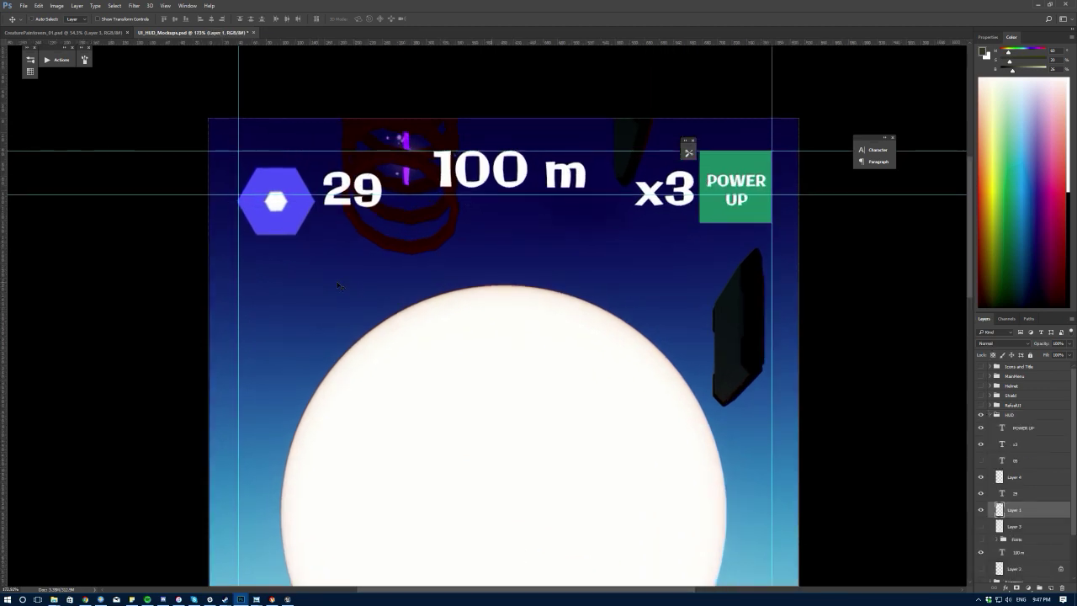
key(Up)
key(Up)
key(Up)
key(Up)
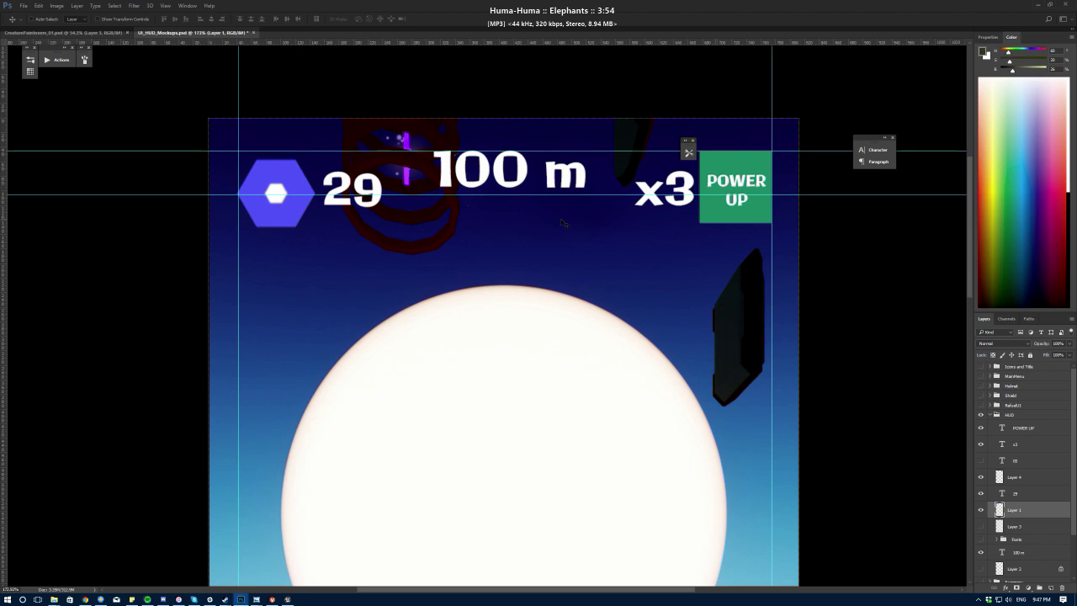
key(Up)
key(Up)
key(Up)
key(Up)
key(Up)
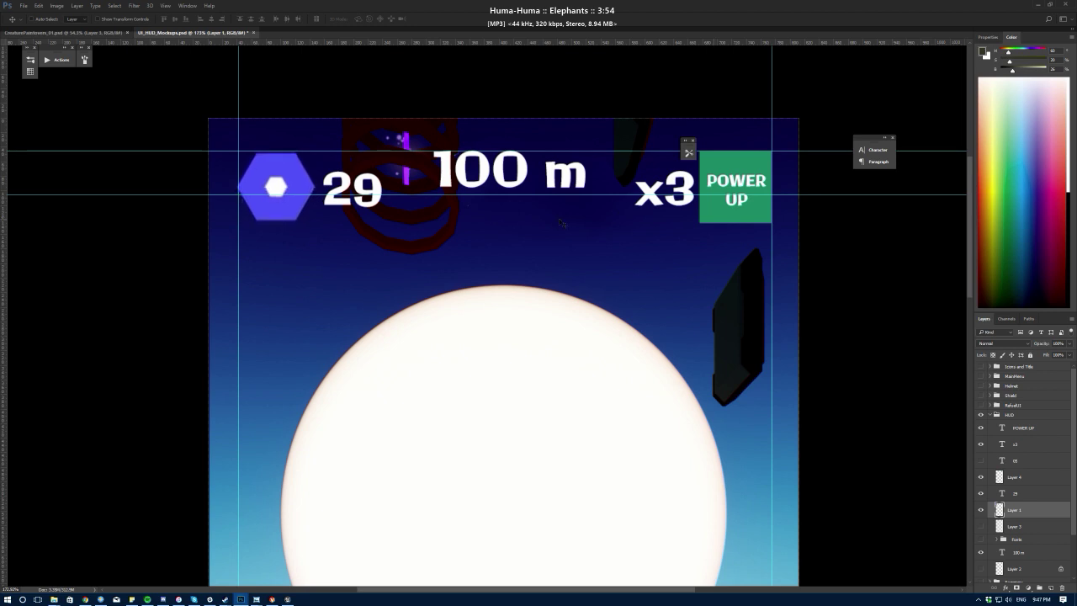
- Collapse and hide the HUD group, and show the crash-scene screenshot layer with the Summary group over it
alt+scroll(464, 230, down, 6)
drag(411, 328, 378, 248)
ctrl+drag(506, 245, 352, 137)
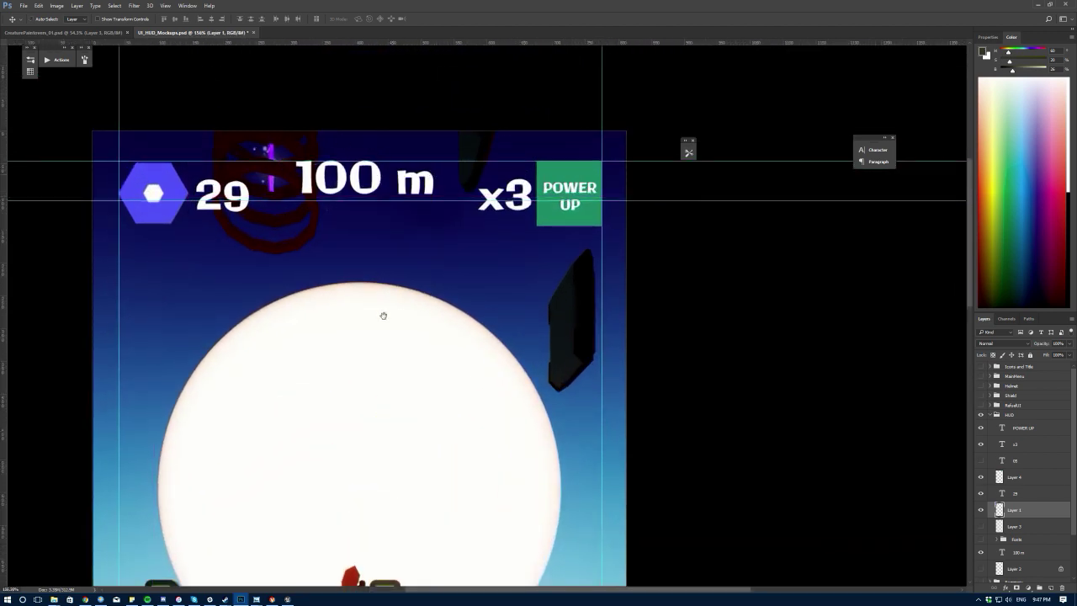
ctrl+drag(383, 315, 277, 236)
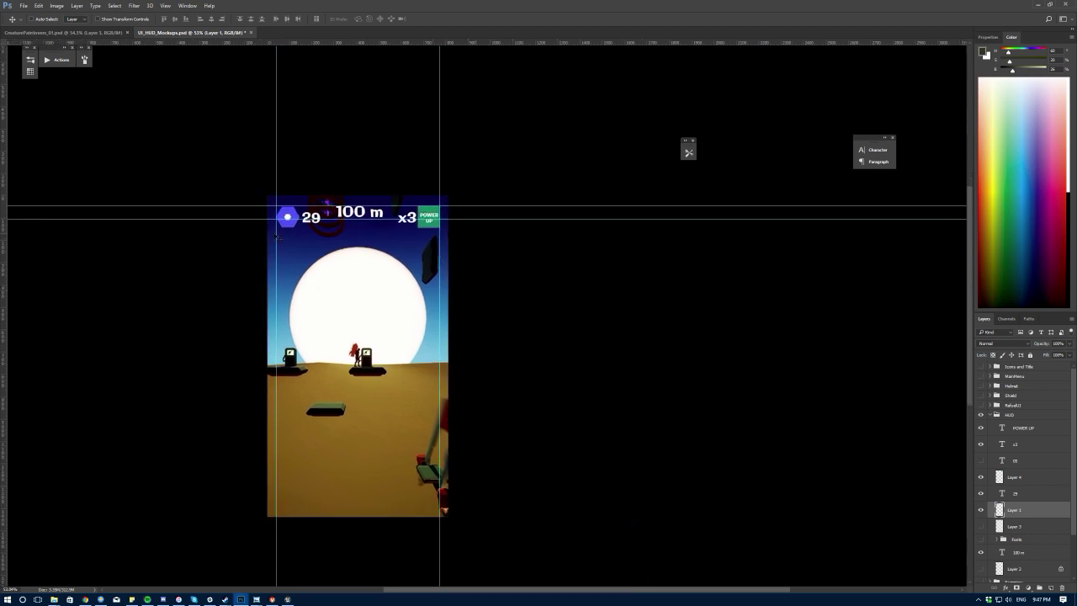
ctrl+drag(436, 211, 466, 213)
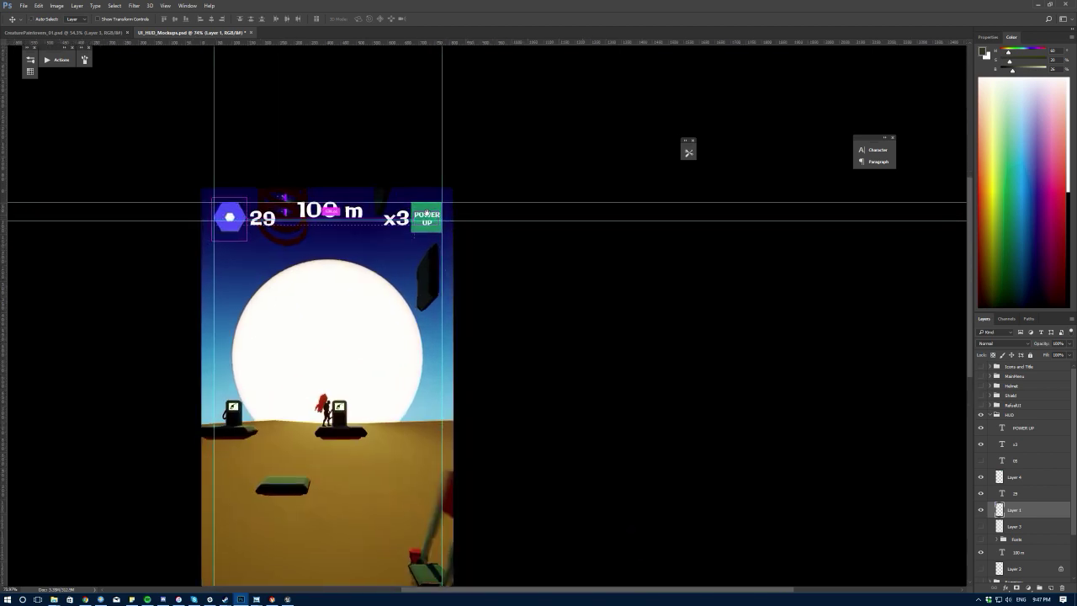
drag(378, 259, 403, 194)
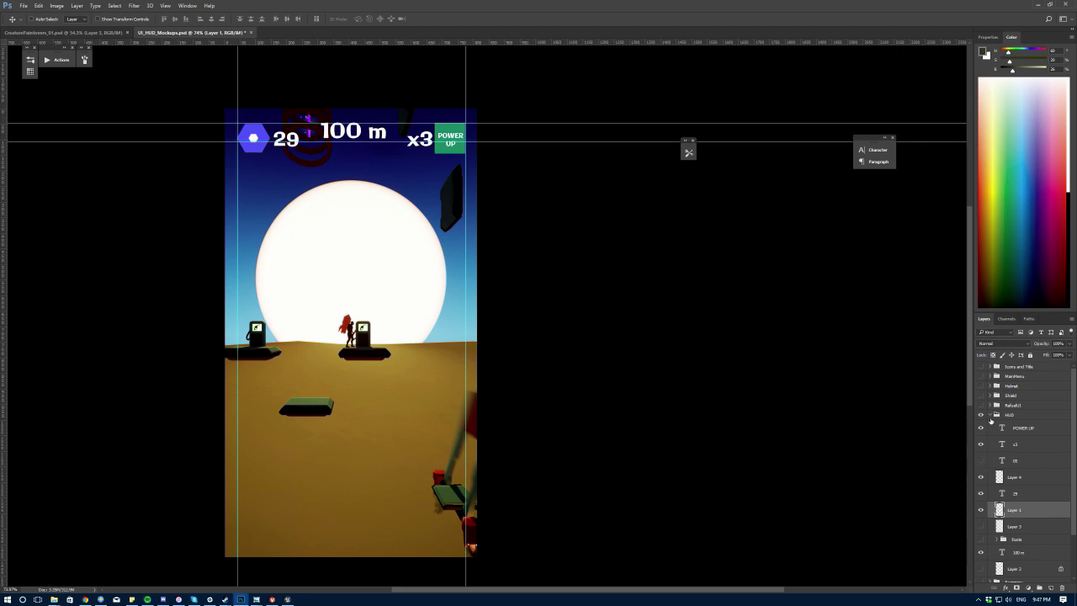
click(989, 416)
click(982, 415)
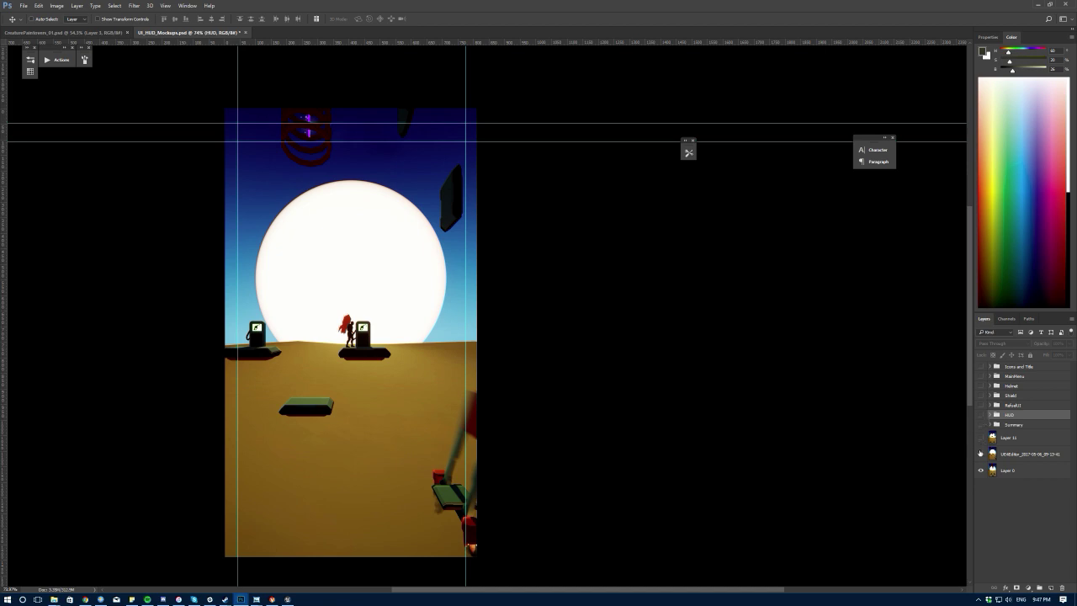
click(980, 438)
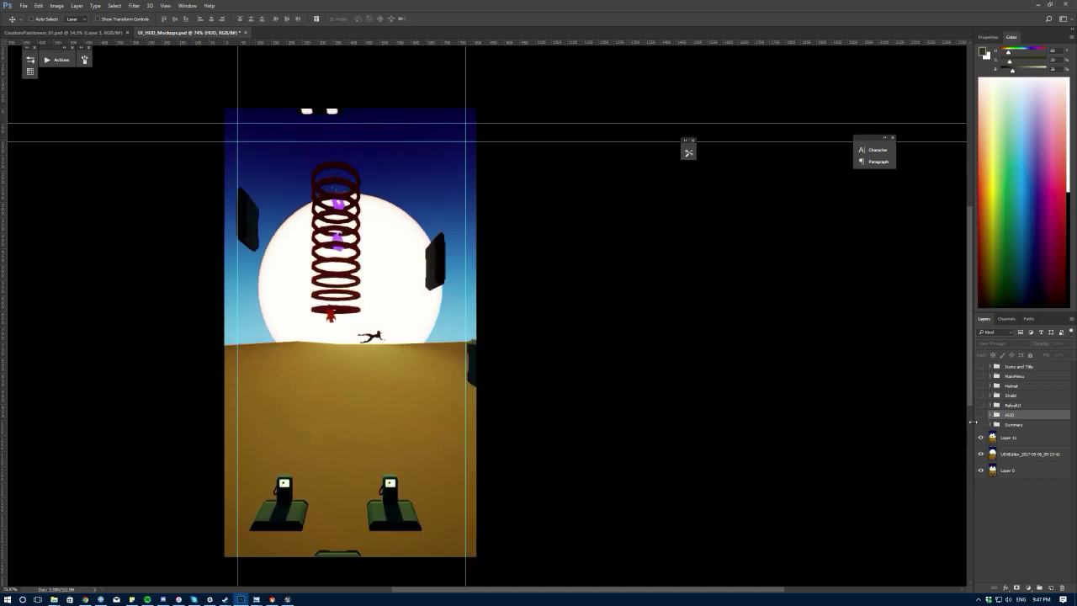
click(981, 426)
- Examine the Summary mockup, including its death header, run statistics, score area, crash replay box, and restart and respawn buttons
alt+scroll(335, 351, up, 2)
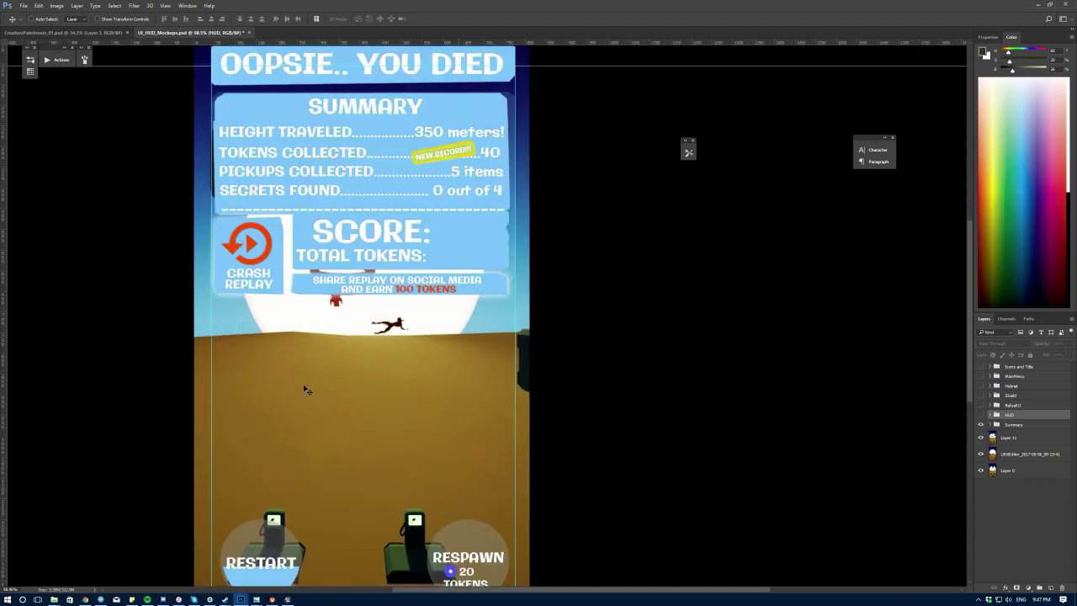
alt+scroll(335, 351, down, 1)
drag(335, 351, 352, 345)
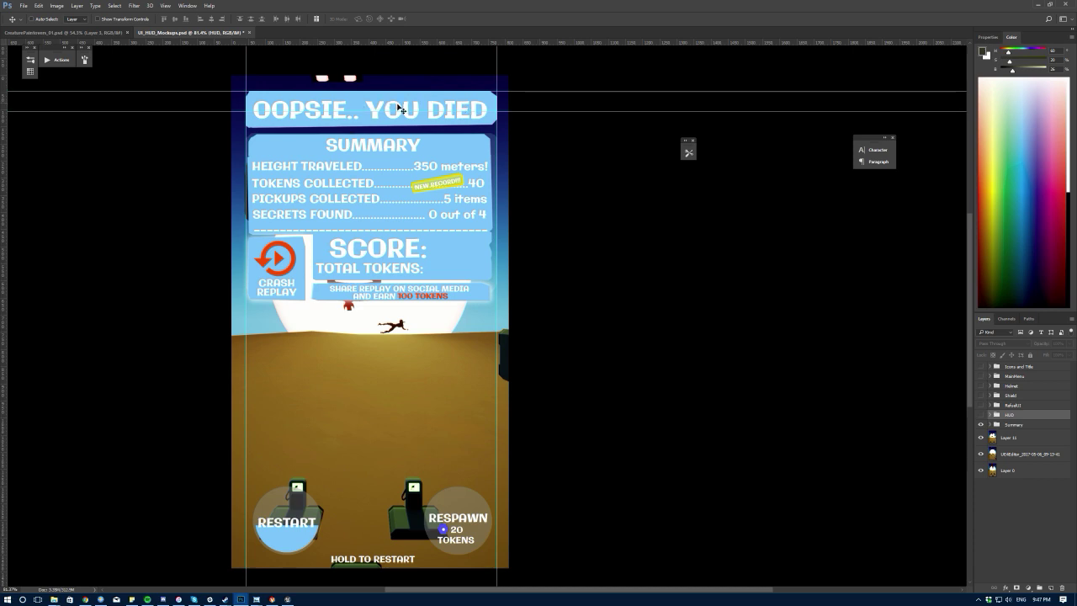
alt+scroll(357, 168, up, 2)
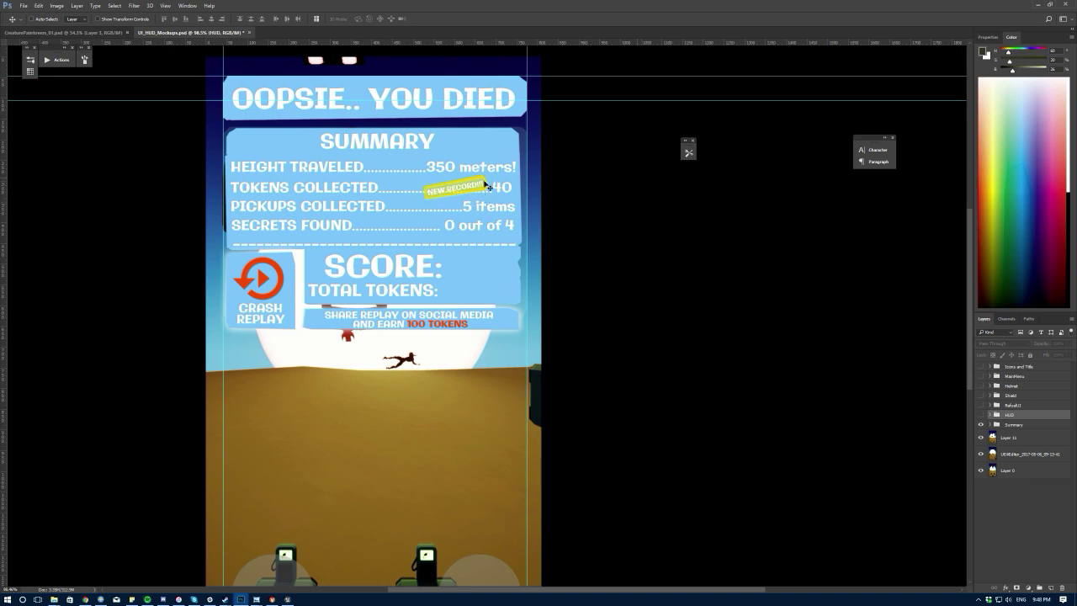
alt+scroll(443, 187, down, 1)
drag(362, 238, 354, 206)
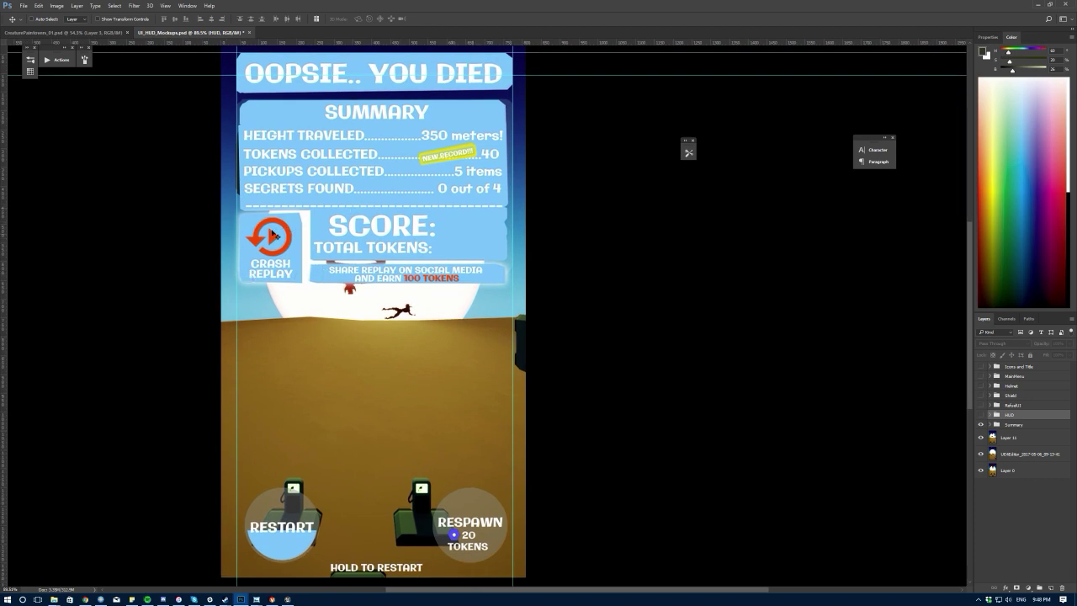
alt+scroll(460, 259, up, 1)
alt+scroll(295, 253, up, 1)
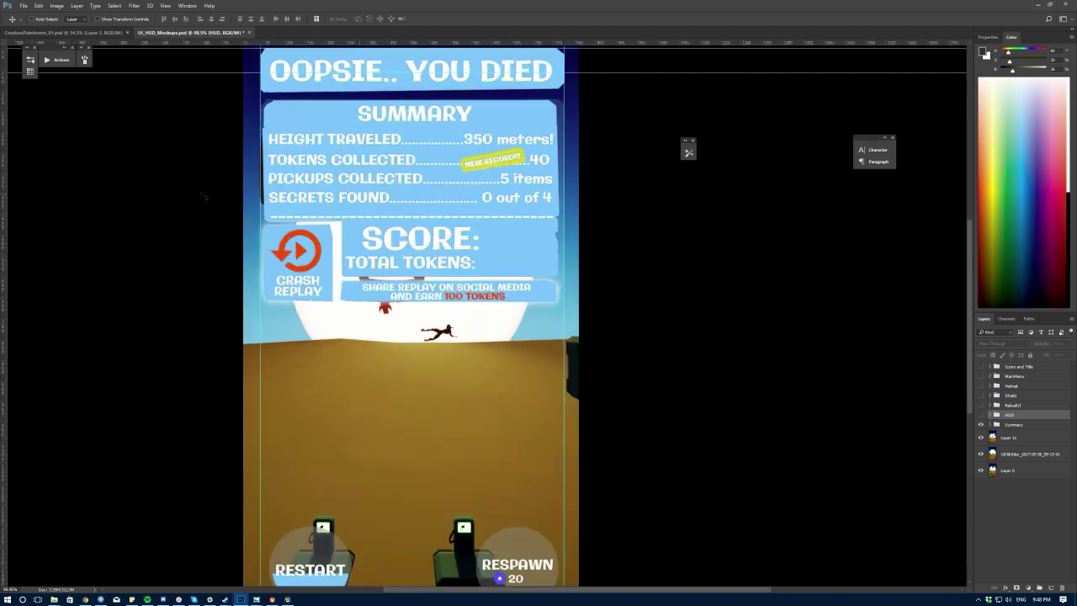
alt+scroll(196, 193, up, 1)
alt+scroll(362, 287, up, 1)
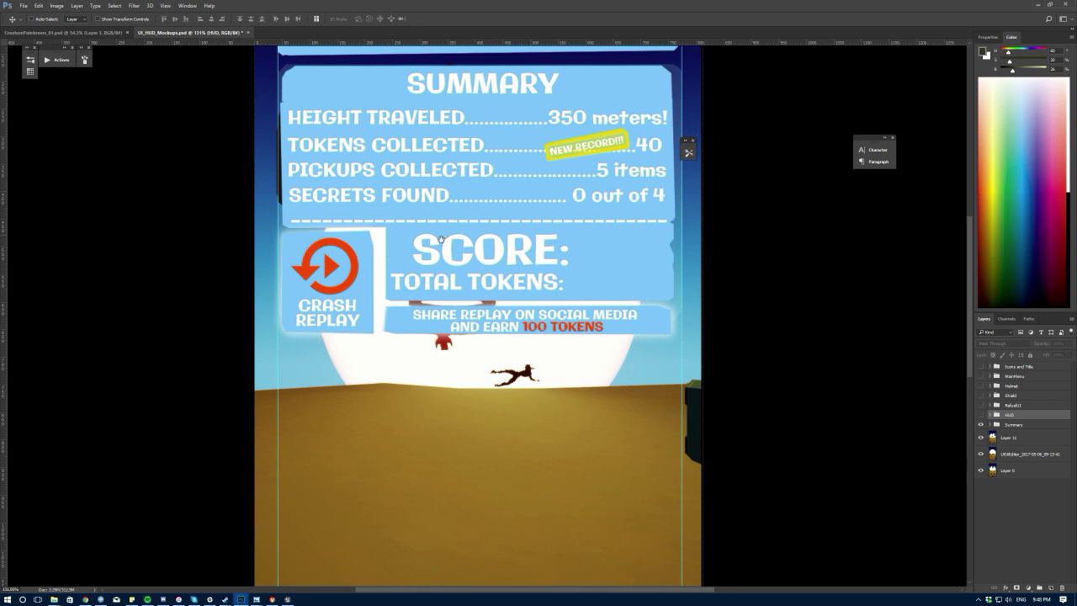
alt+scroll(442, 240, up, 1)
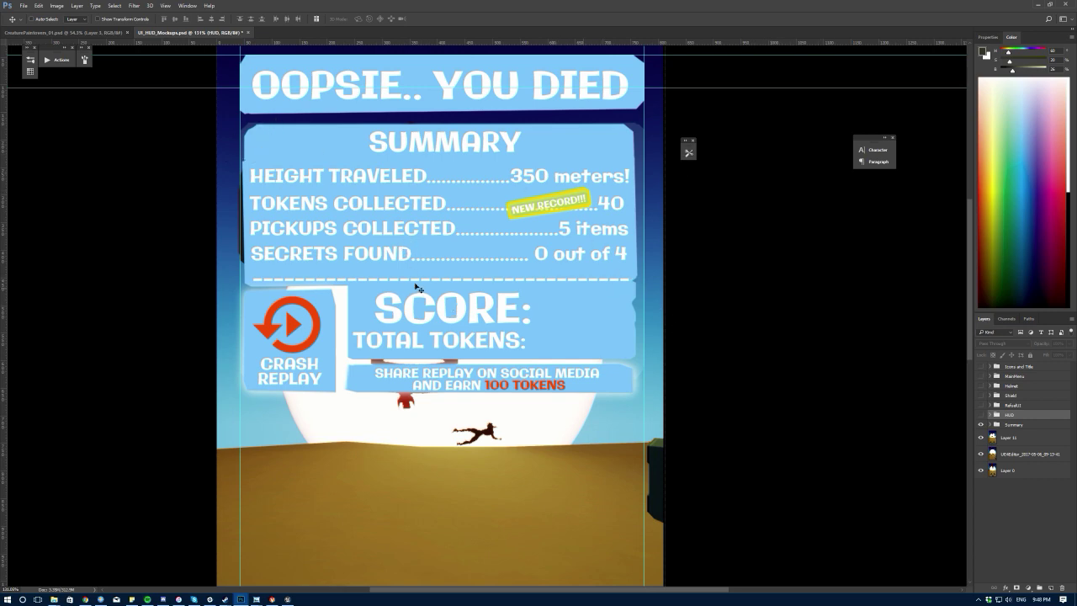
alt+scroll(728, 272, up, 2)
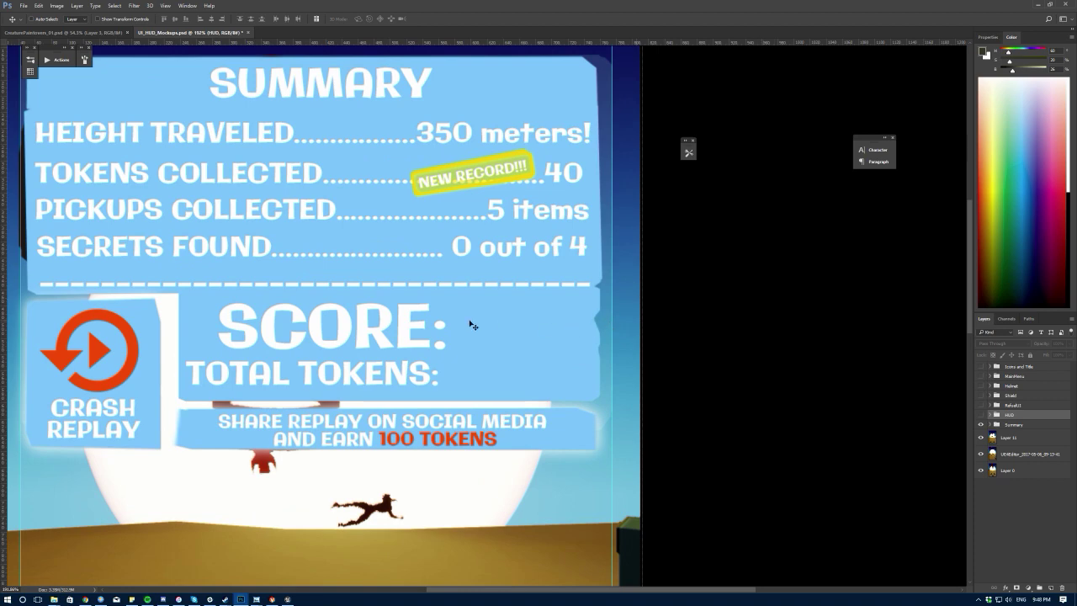
alt+scroll(471, 323, down, 2)
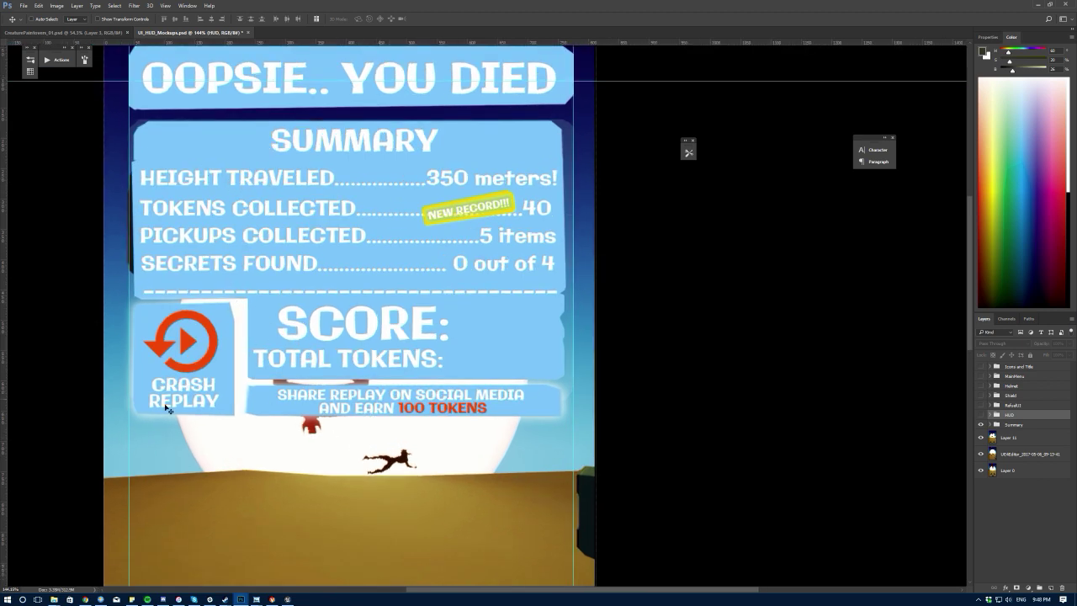
drag(276, 196, 293, 302)
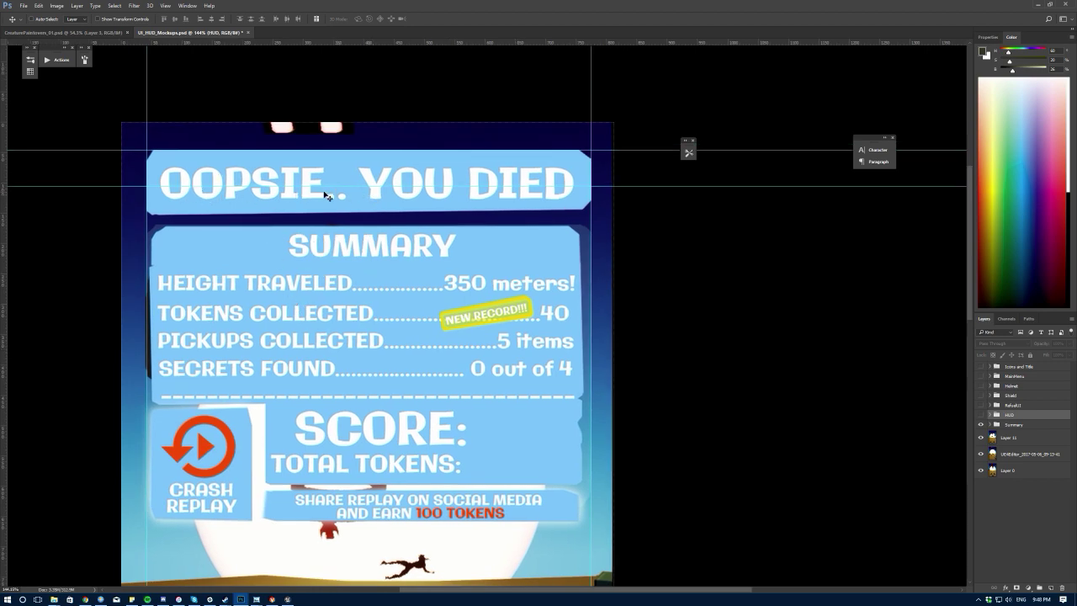
drag(384, 254, 389, 191)
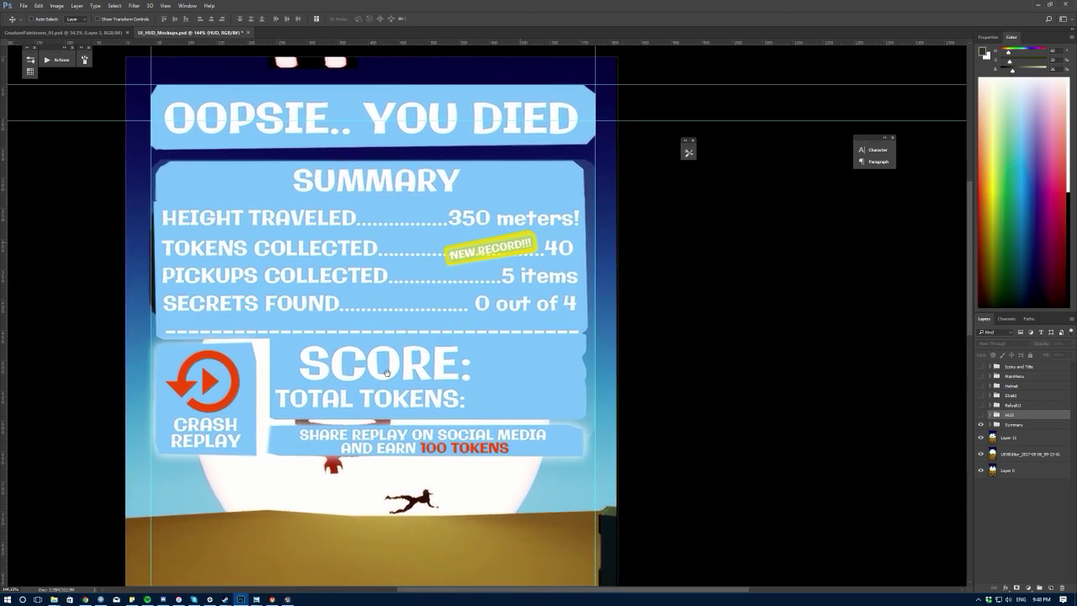
alt+scroll(378, 375, up, 2)
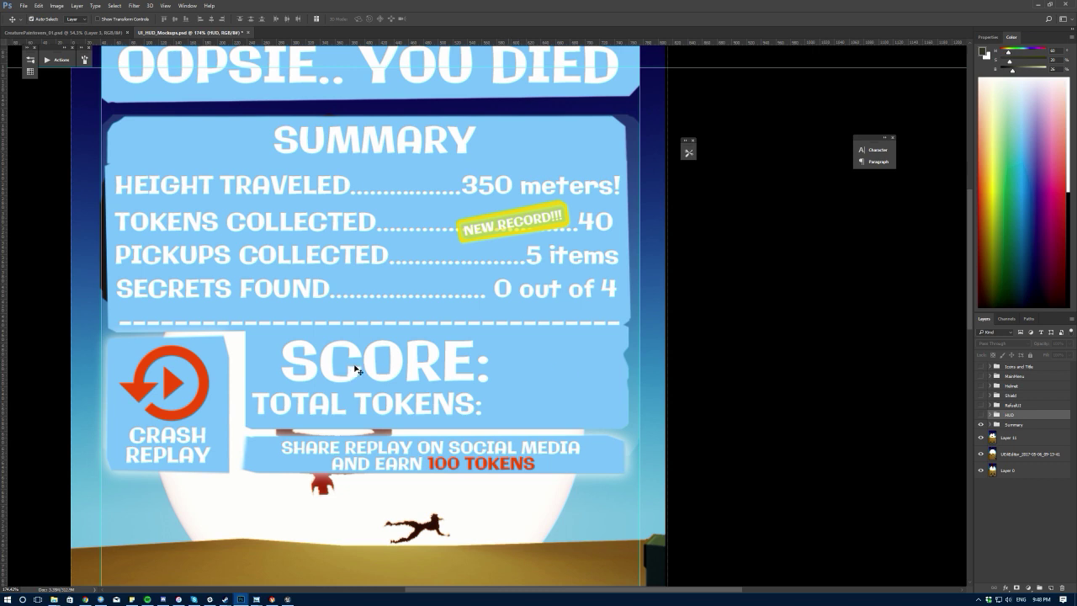
- Check the type settings of the SCORE and SHARE REPLAY ON SOCIAL MEDIA text layers in the Summary group
click(351, 370)
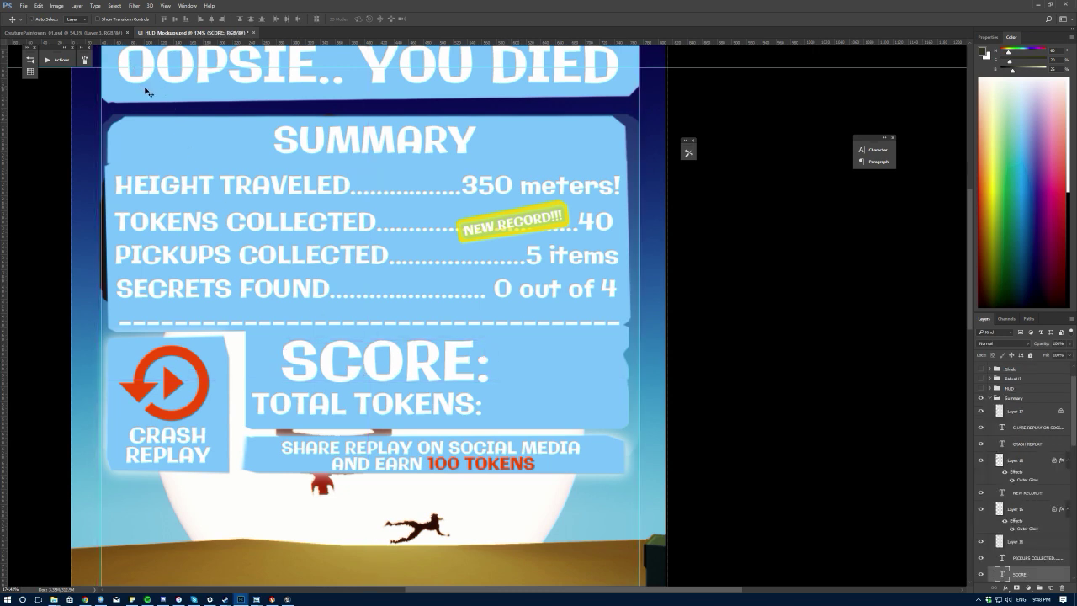
key(t)
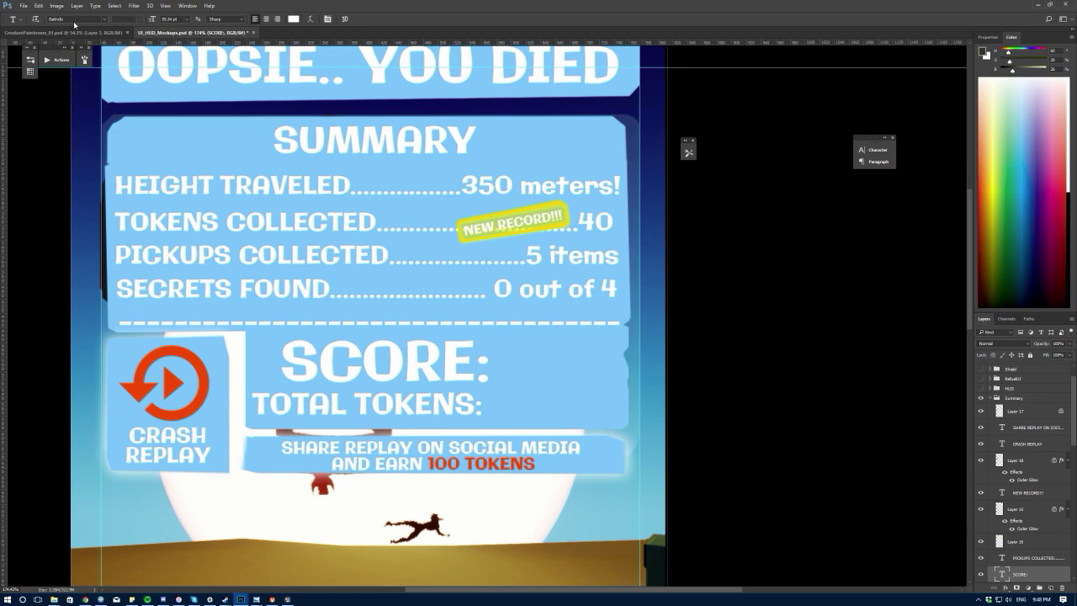
click(998, 425)
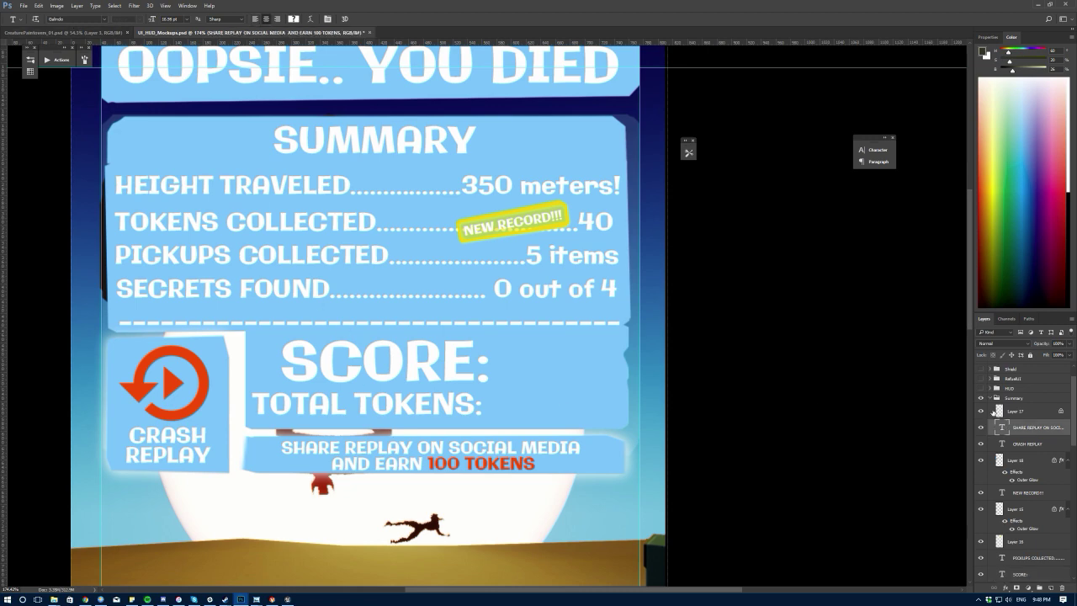
alt+scroll(265, 357, down, 1)
alt+scroll(320, 379, up, 3)
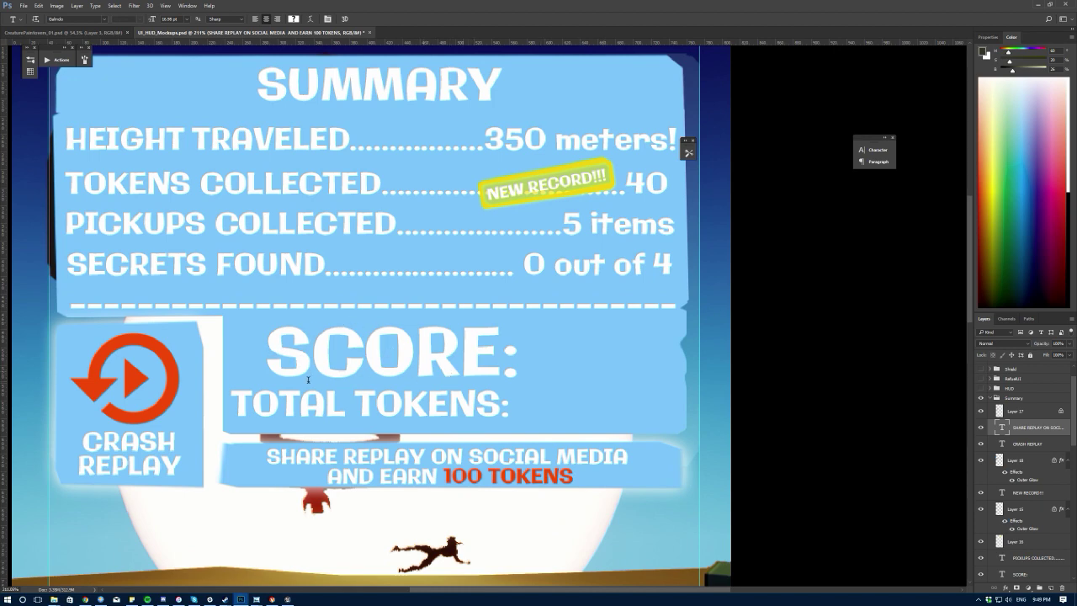
alt+scroll(308, 379, down, 1)
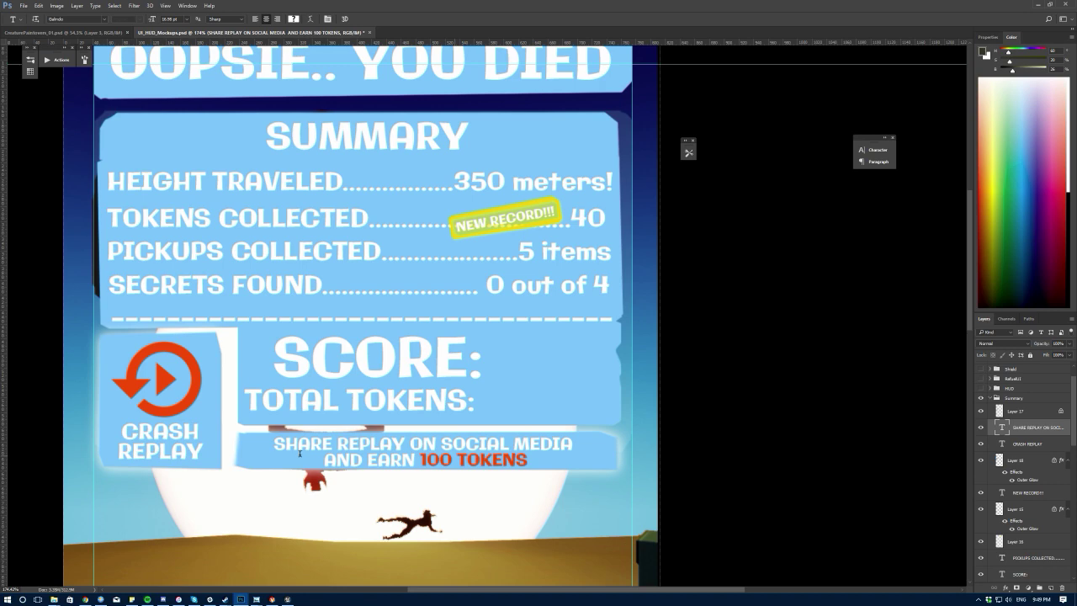
alt+scroll(378, 396, down, 4)
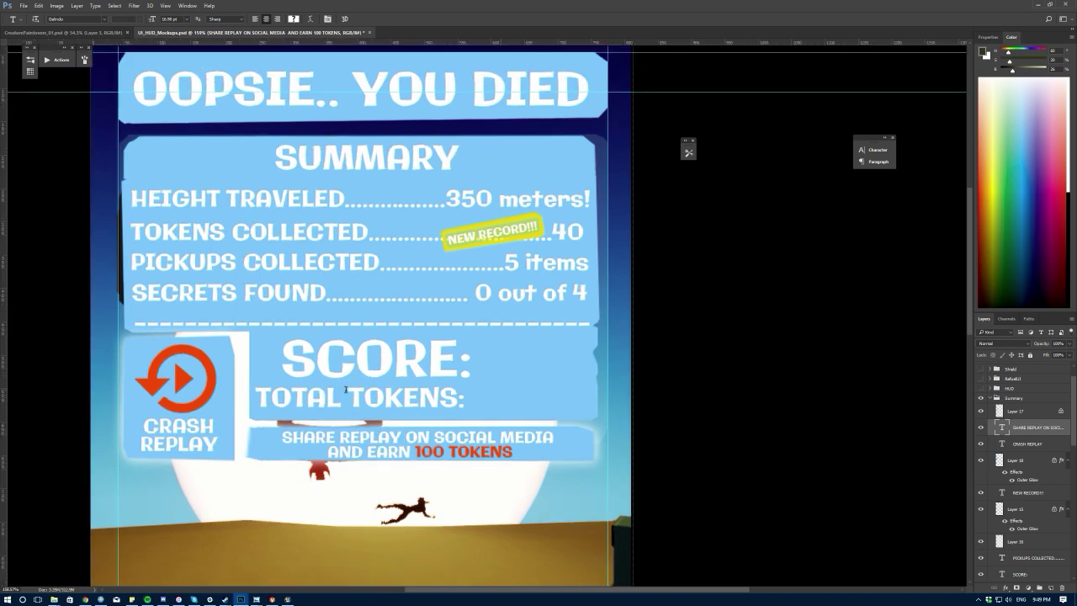
- Examine the Summary mockup's run statistics, NEW RECORD tag, score area, crash replay box, and social media sharing banner
alt+scroll(400, 157, up, 2)
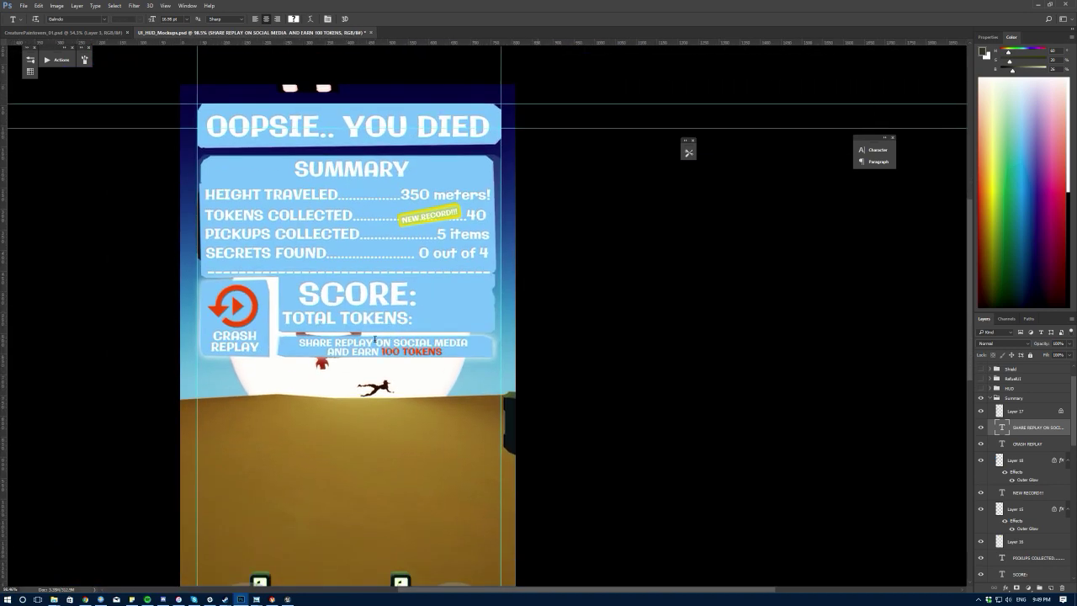
scroll(401, 157, down, 5)
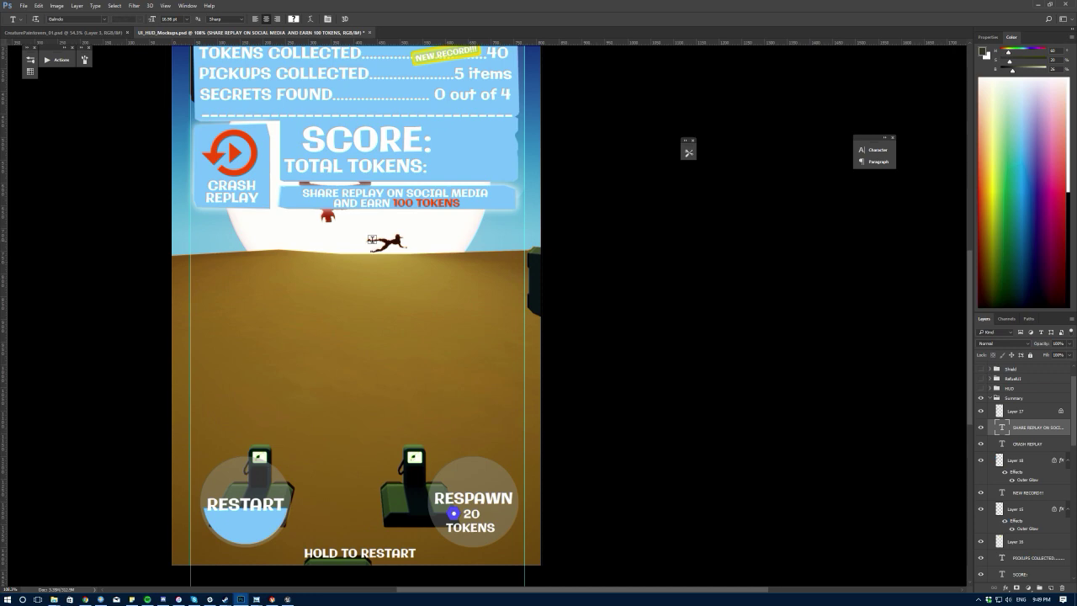
scroll(391, 314, up, 3)
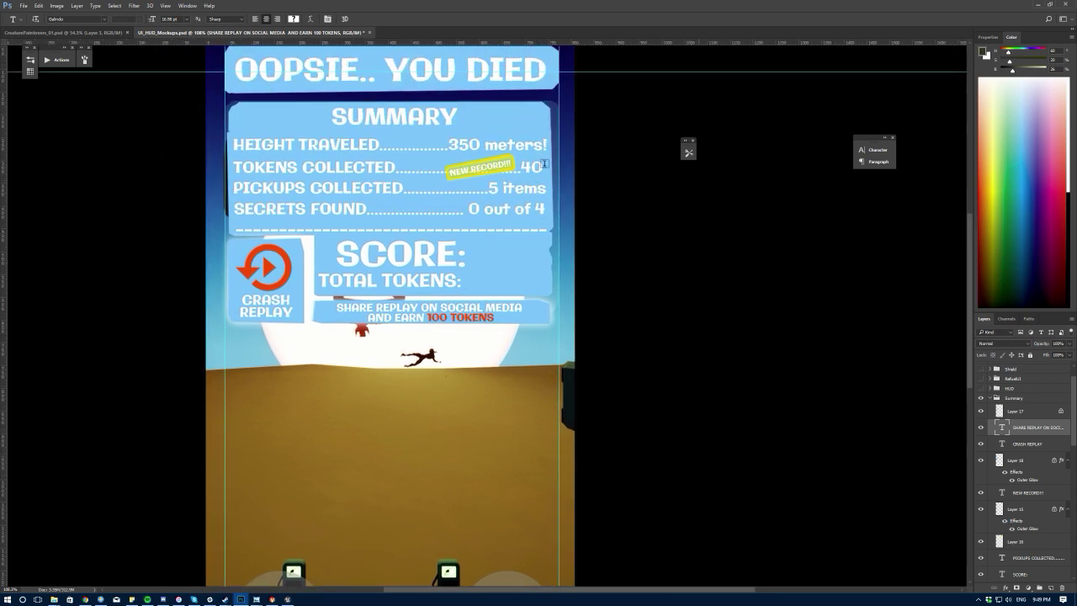
drag(393, 341, 390, 322)
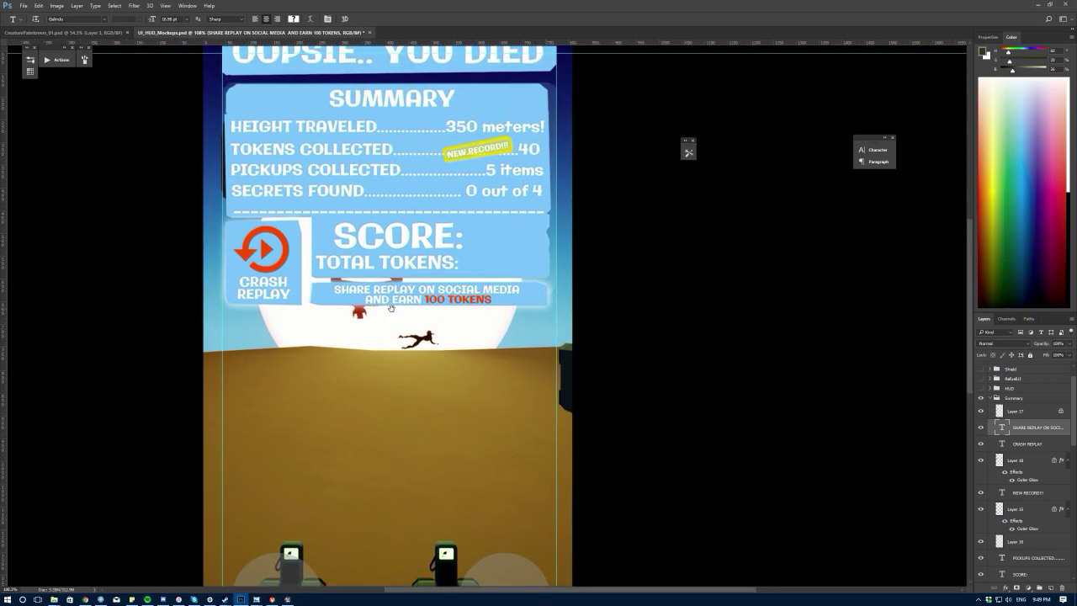
alt+scroll(370, 327, down, 2)
alt+scroll(387, 321, up, 2)
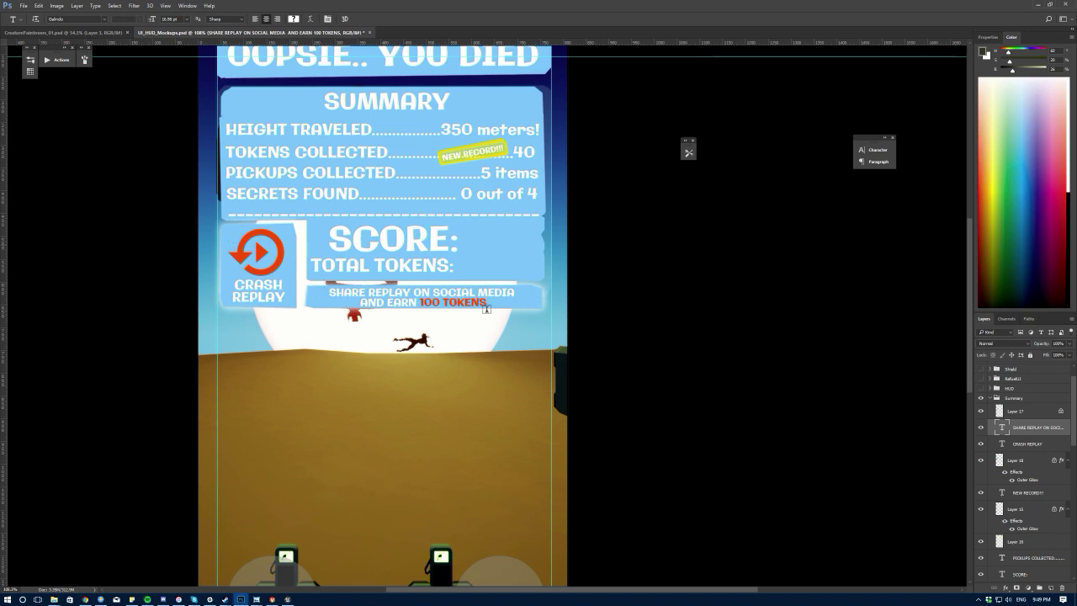
alt+scroll(486, 309, up, 2)
alt+scroll(499, 289, up, 2)
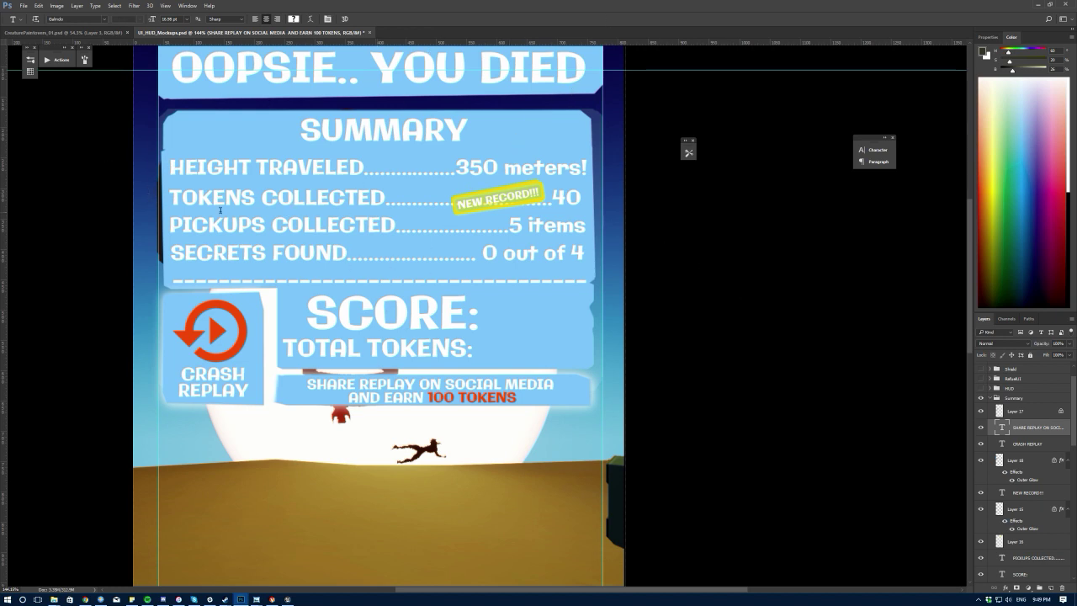
alt+scroll(319, 340, down, 4)
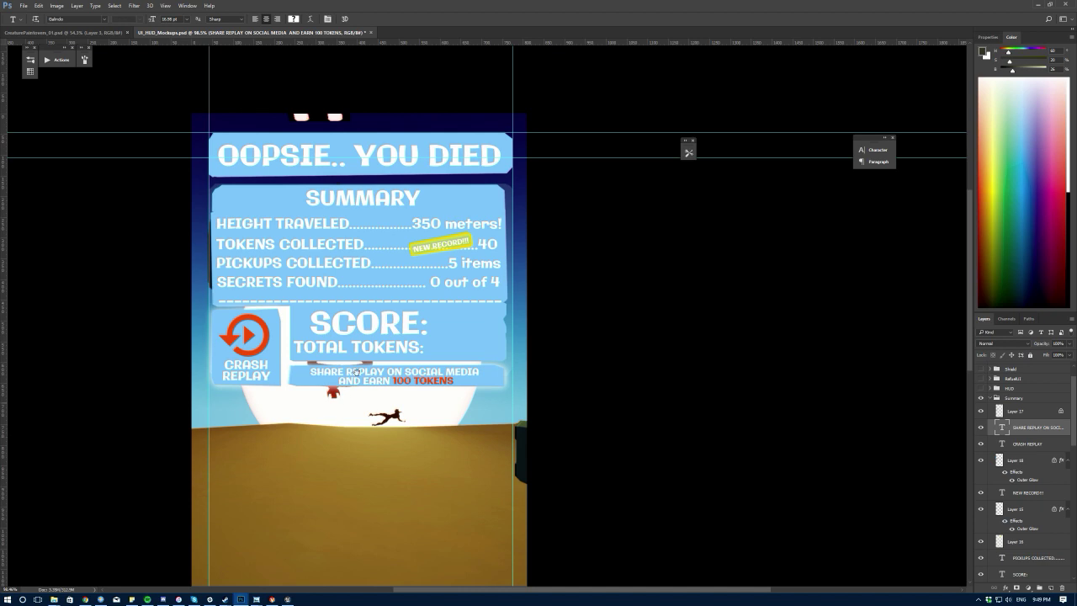
- Examine the RESTART and RESPAWN circles and the HOLD TO RESTART label at the bottom of the death-summary mockup
drag(338, 417, 365, 234)
drag(374, 363, 376, 319)
scroll(376, 317, down, 1)
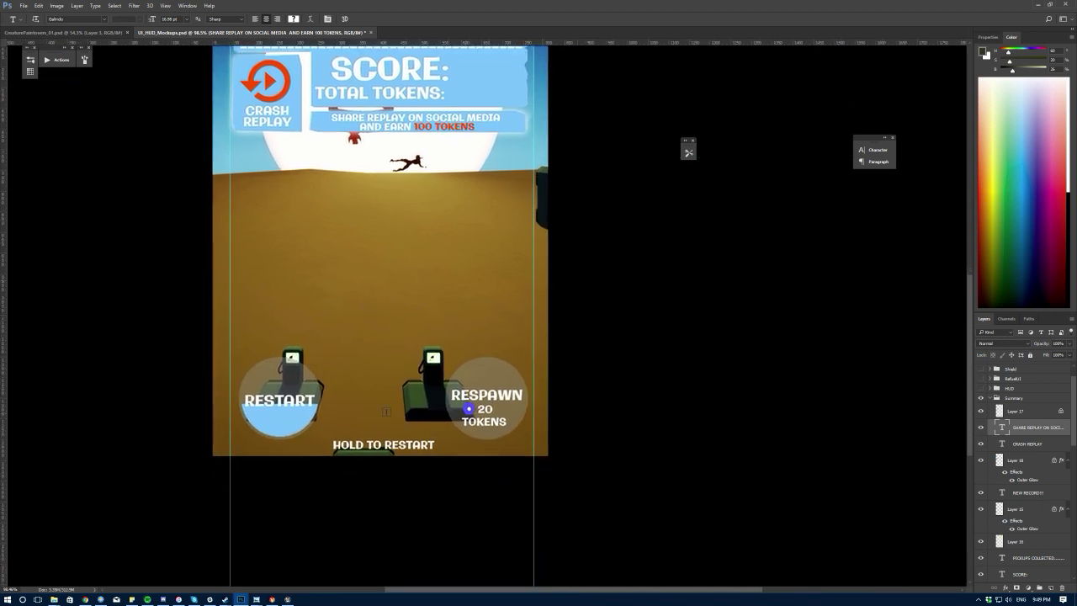
scroll(379, 372, down, 2)
alt+scroll(362, 363, up, 1)
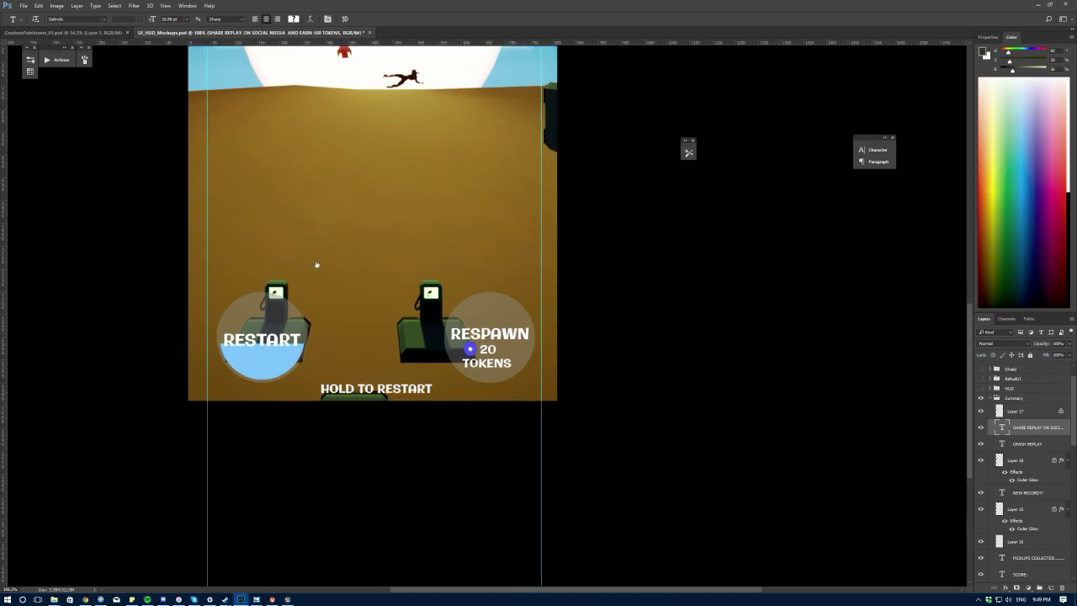
scroll(352, 252, up, 1)
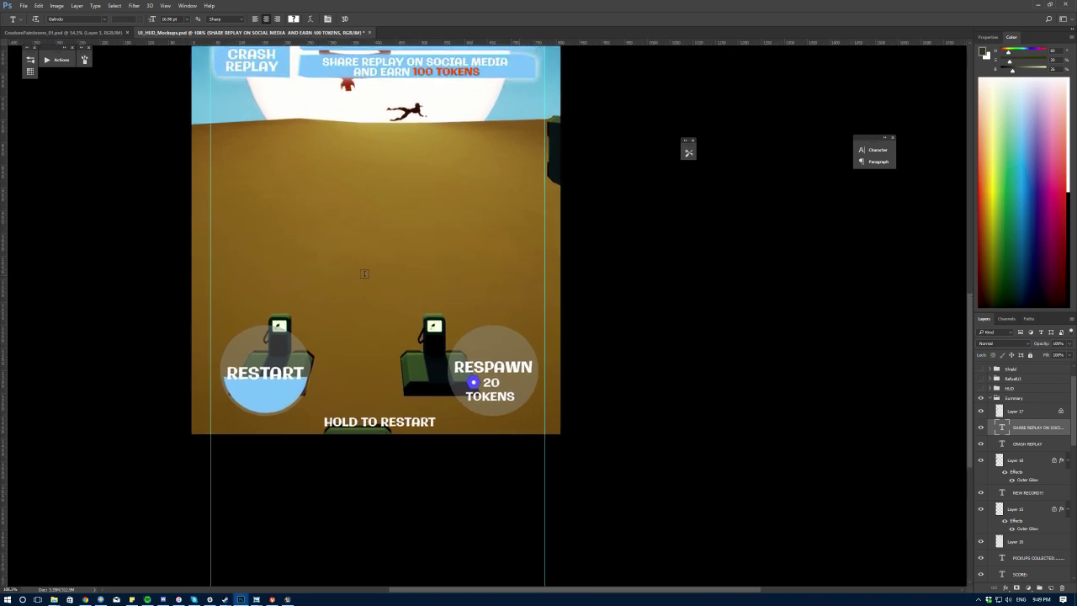
scroll(328, 218, up, 2)
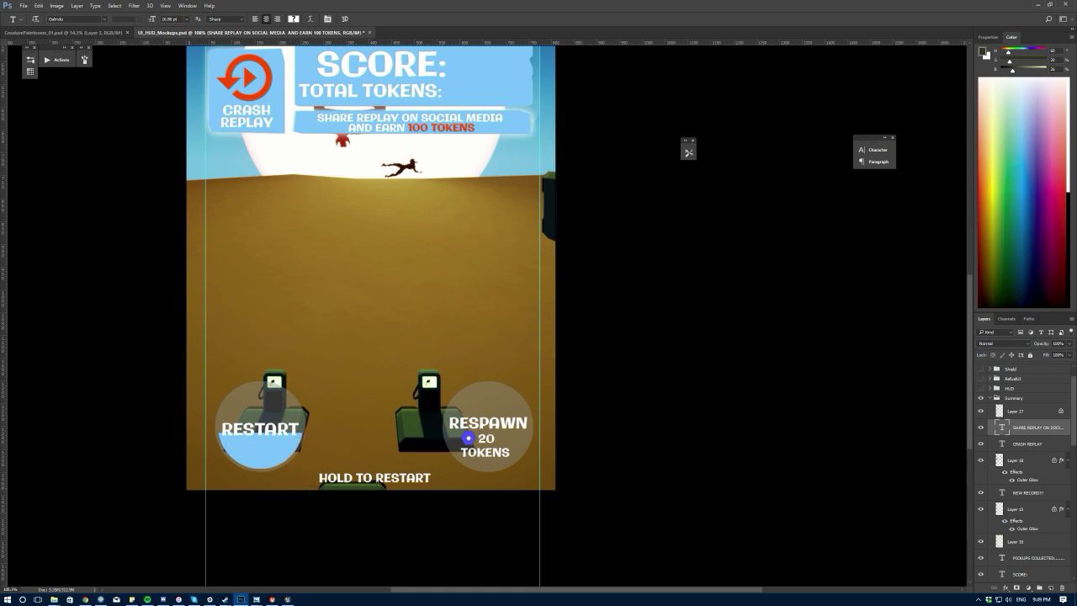
drag(267, 320, 346, 510)
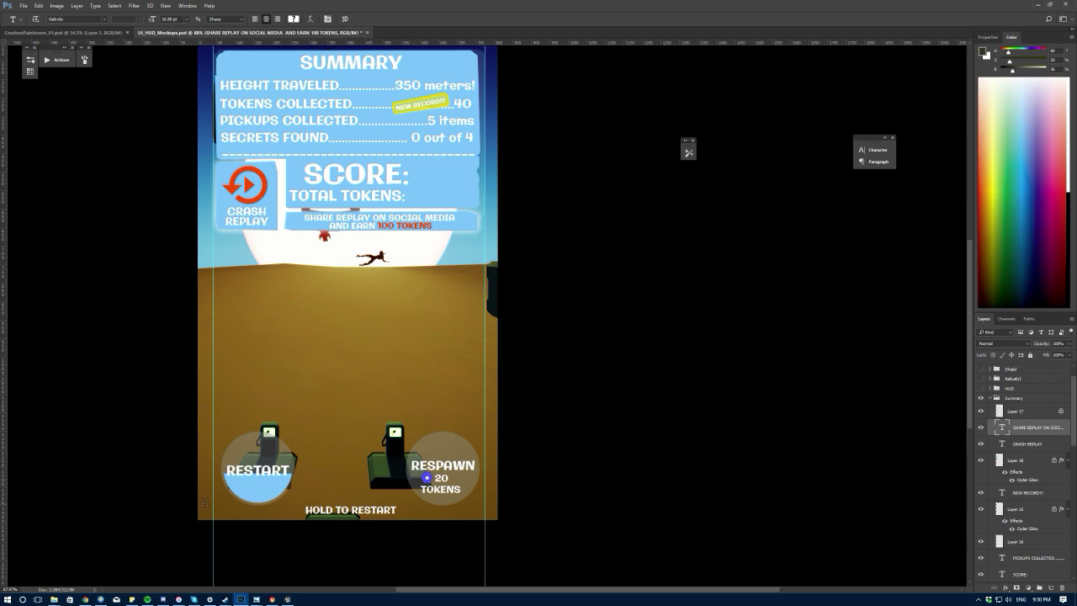
alt+scroll(282, 480, up, 2)
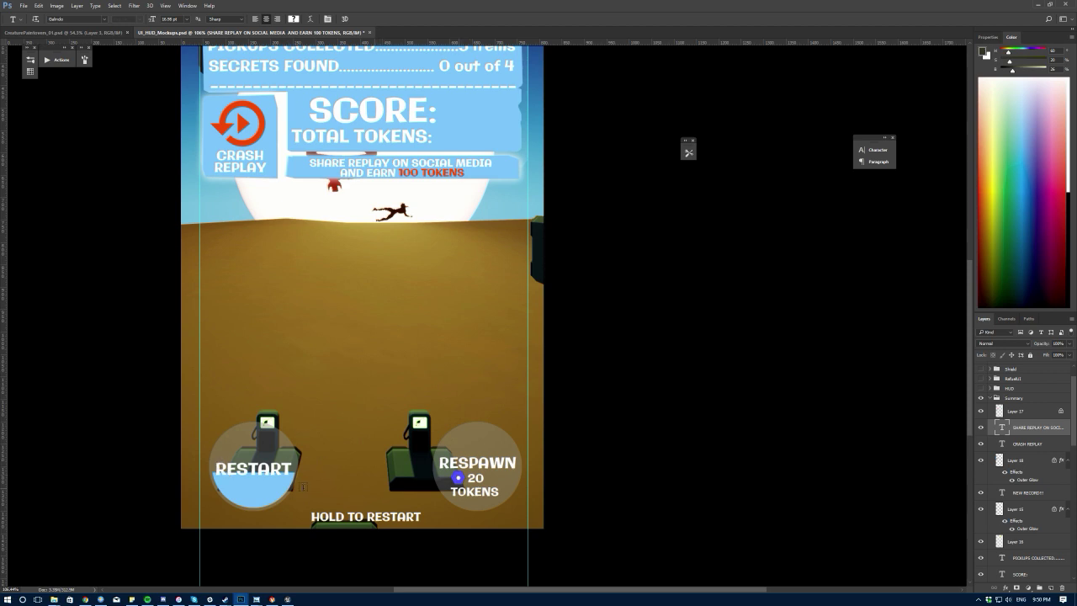
alt+scroll(246, 472, down, 1)
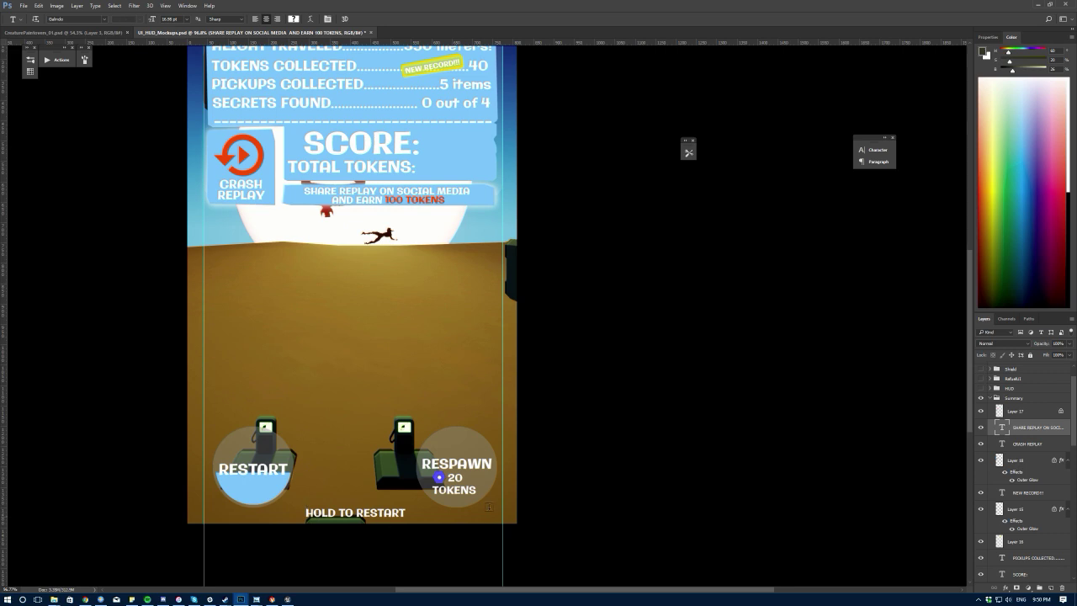
- Collapse and hide the Summary group, and show the RefuelUI group over the gas-pump scene by hiding the crash-scene layer
click(990, 399)
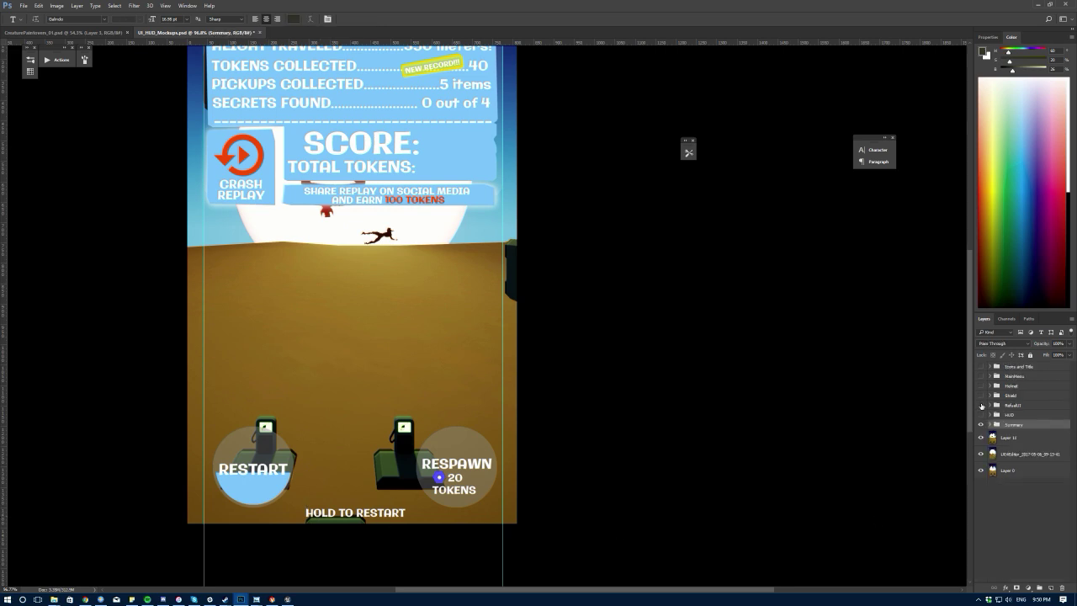
click(980, 425)
click(980, 405)
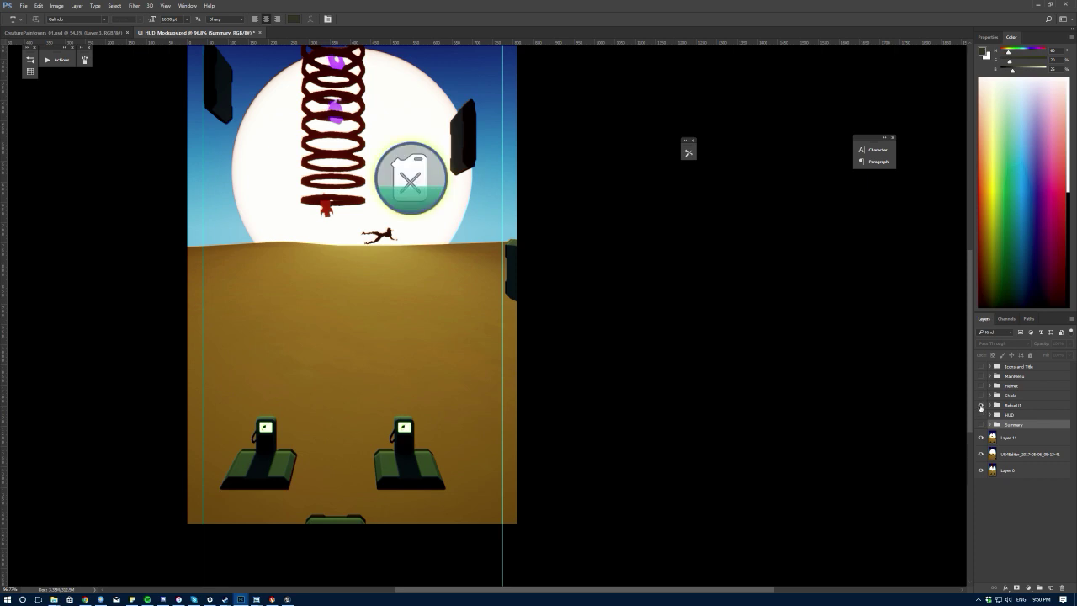
click(980, 439)
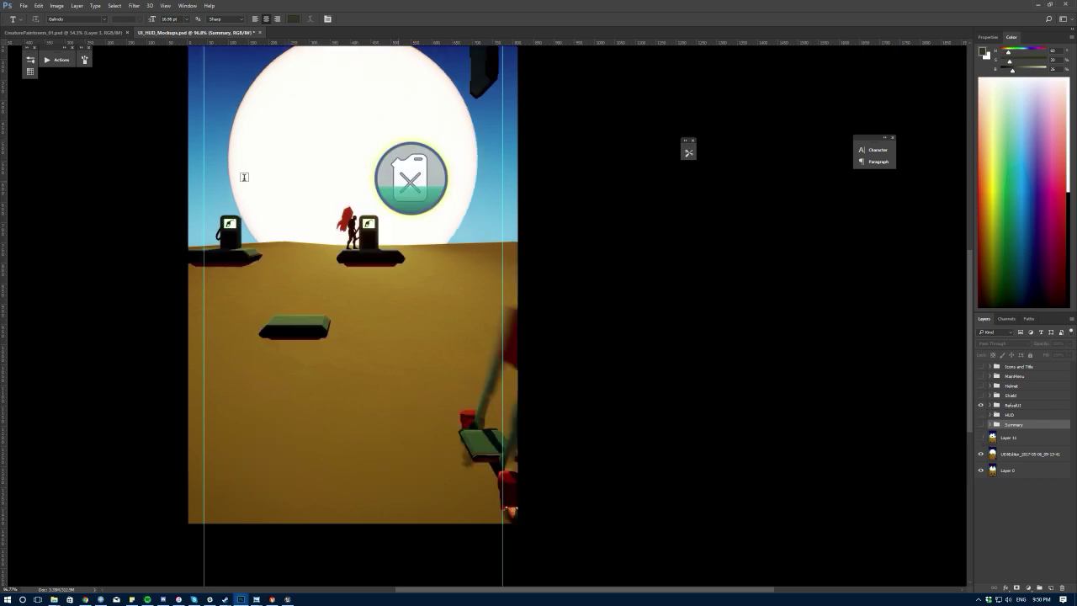
drag(362, 205, 372, 373)
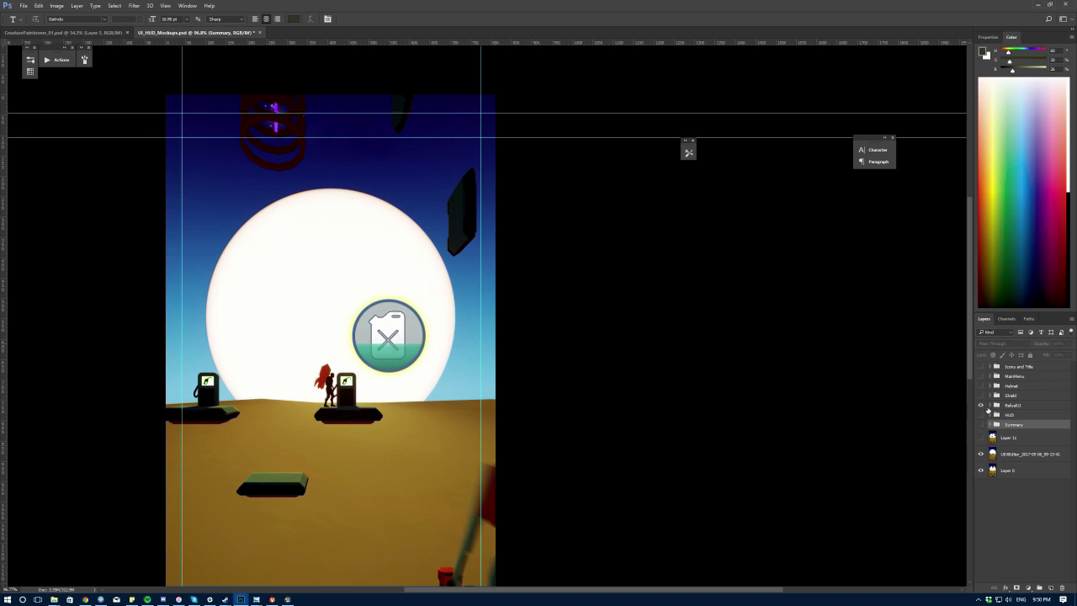
- Replace the RefuelUI group with the Shield group, and hide the gas-pump screenshot so the flying scene is the backdrop
click(981, 406)
click(980, 395)
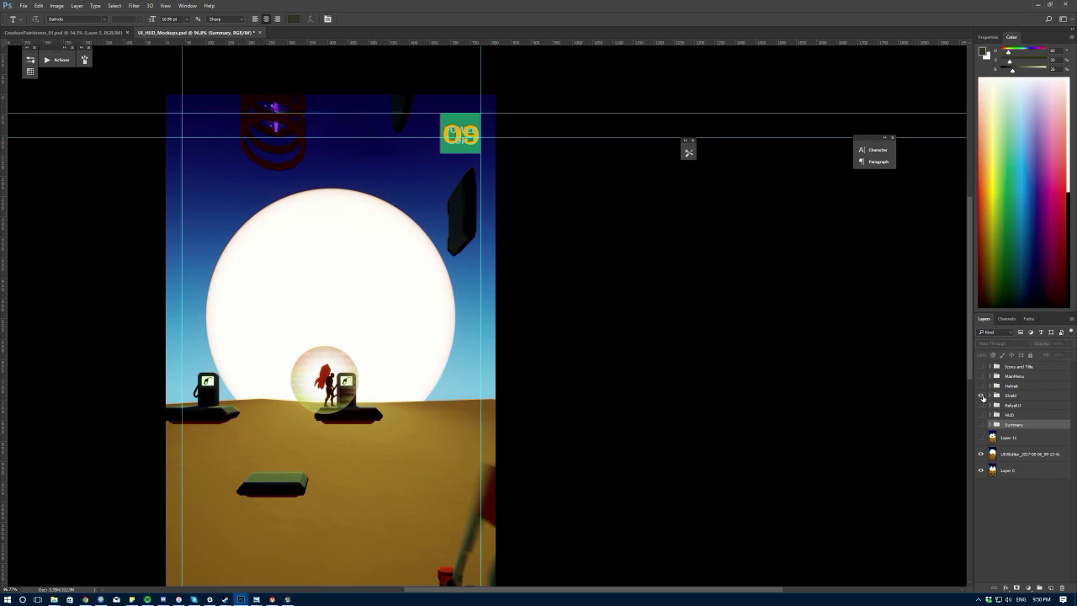
click(981, 454)
click(980, 438)
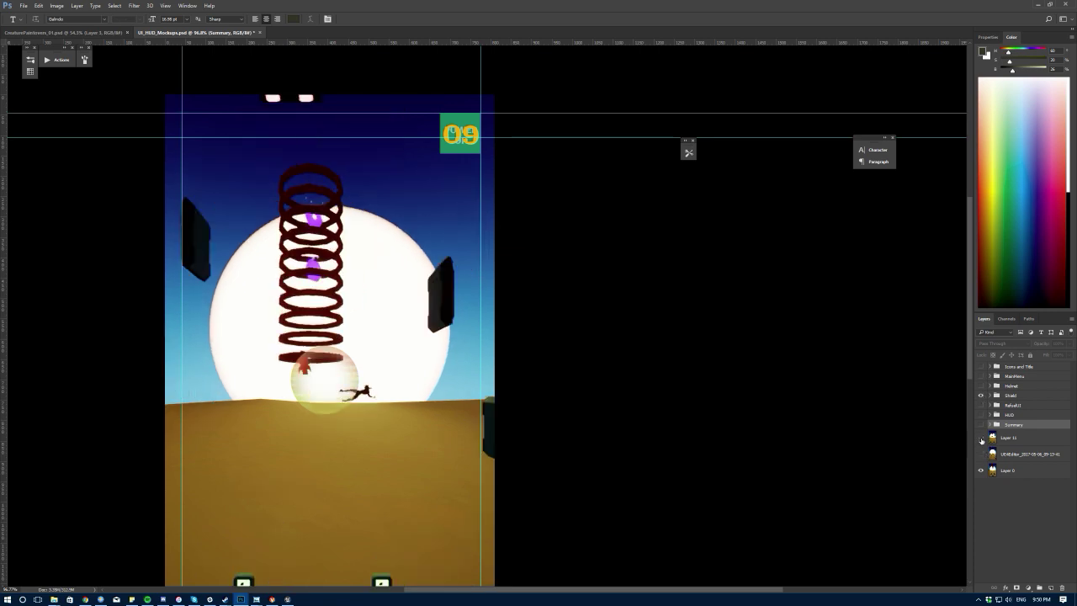
click(981, 438)
drag(384, 409, 409, 420)
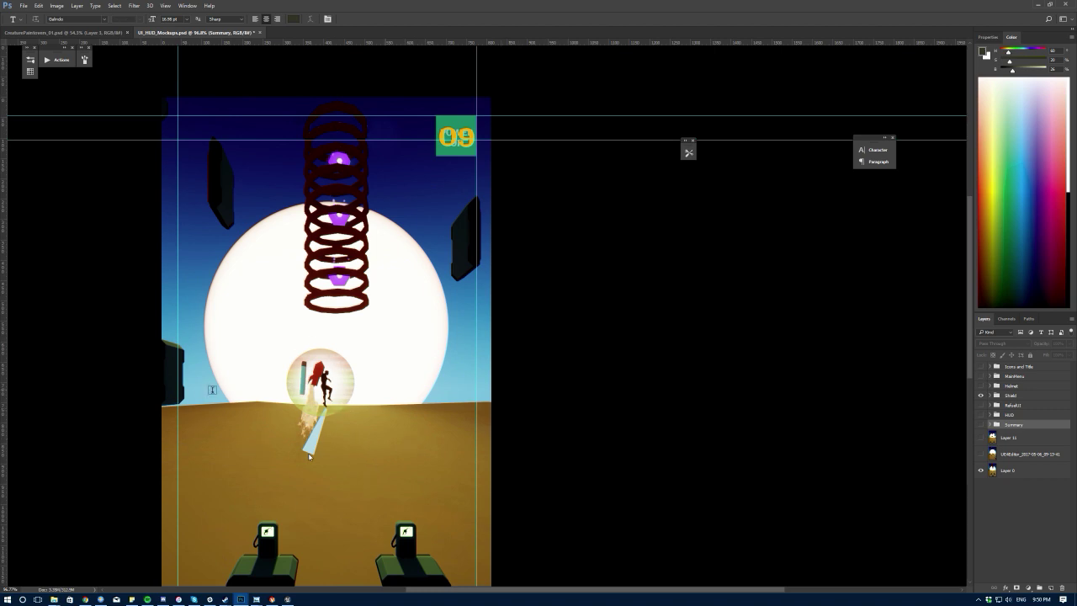
- Examine the Shield mockup, including the bubble around the flying character and the power-up countdown box
alt+scroll(308, 452, up, 2)
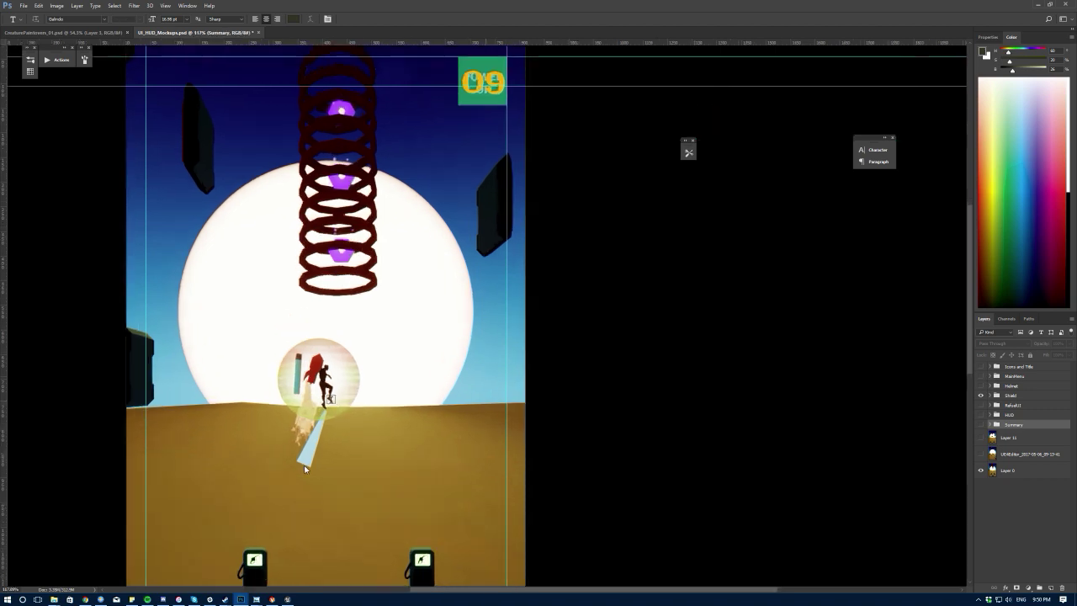
alt+scroll(327, 415, down, 2)
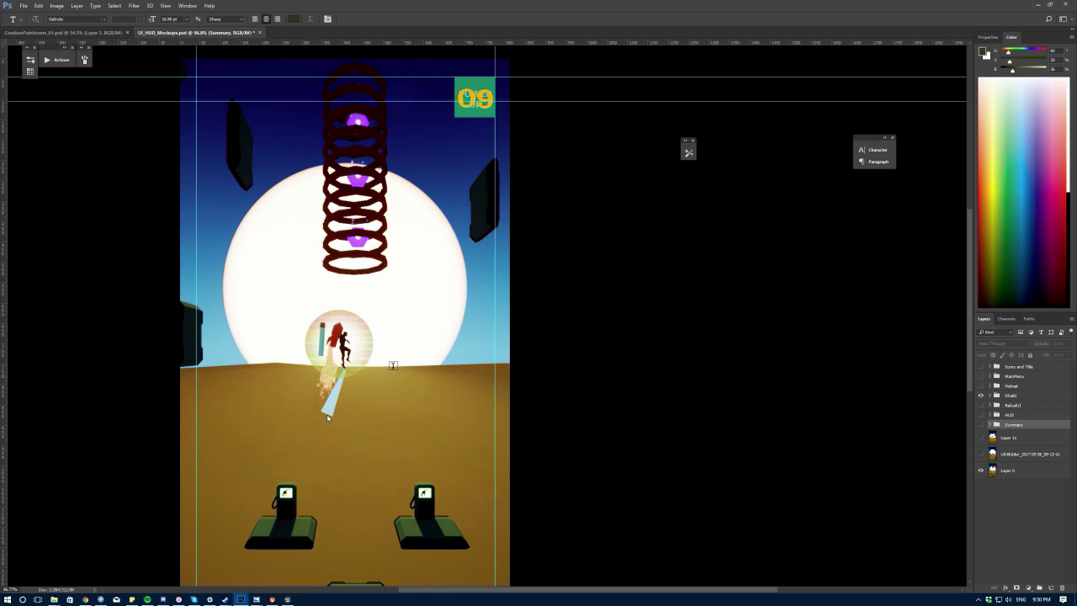
mouse_move(363, 265)
mouse_down()
mouse_move(352, 349)
mouse_move(353, 281)
mouse_move(368, 259)
mouse_up()
alt+scroll(445, 226, up, 4)
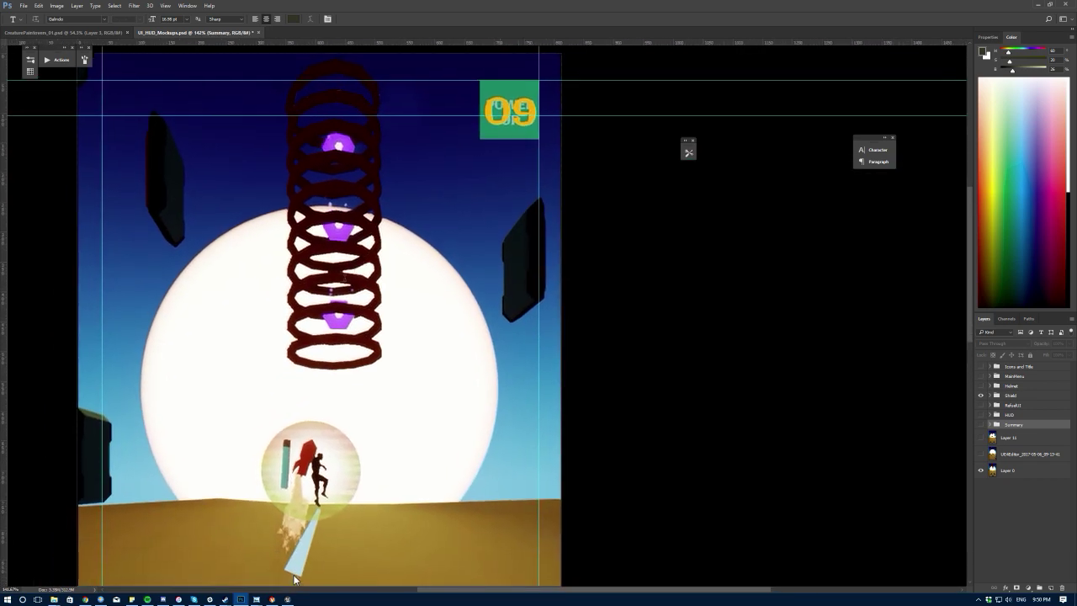
alt+scroll(342, 291, down, 2)
drag(321, 398, 341, 311)
drag(350, 364, 372, 298)
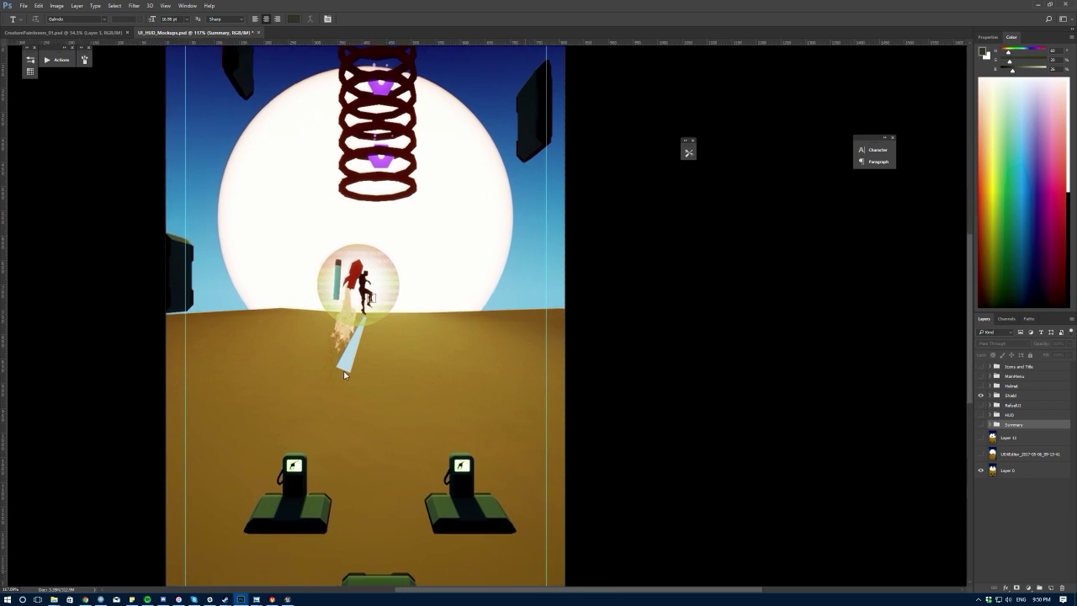
drag(543, 271, 546, 349)
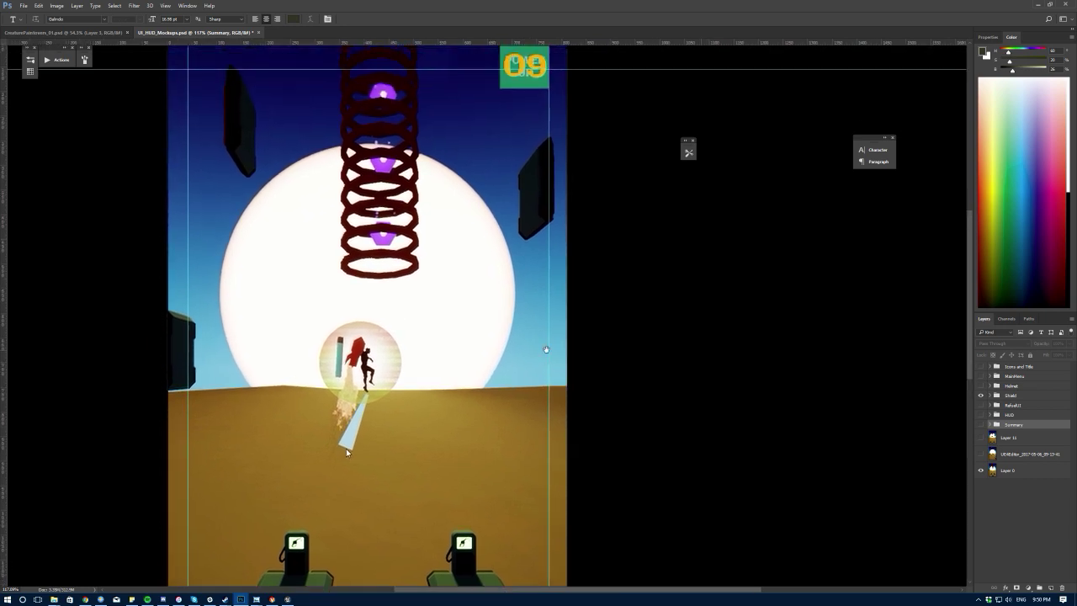
- Hide the Shield group and show the Helmet group over the flying scene to check the character's helmet
click(980, 394)
click(980, 385)
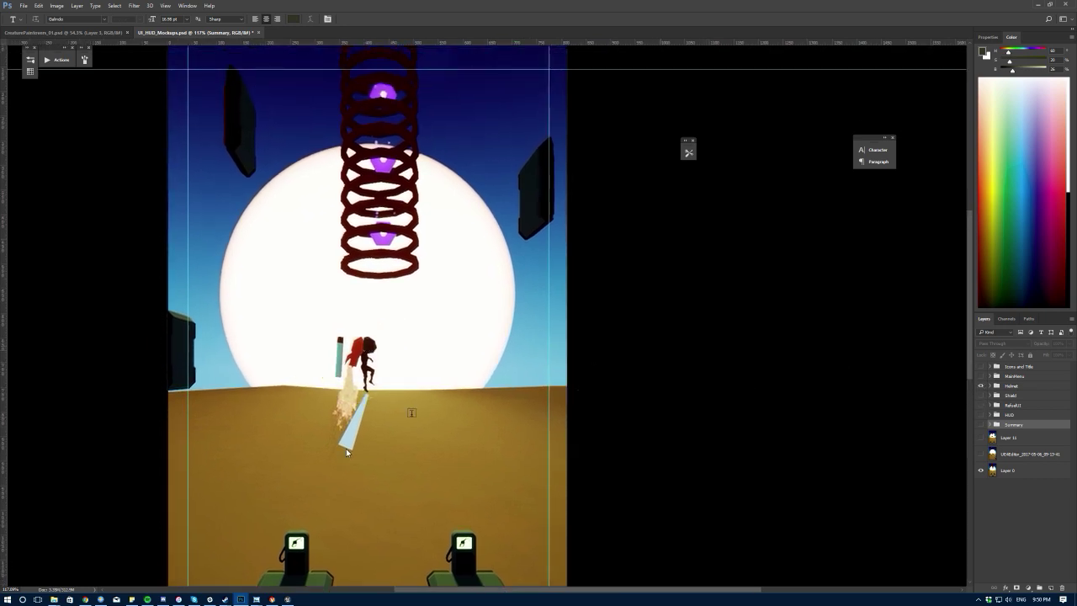
alt+scroll(302, 375, down, 2)
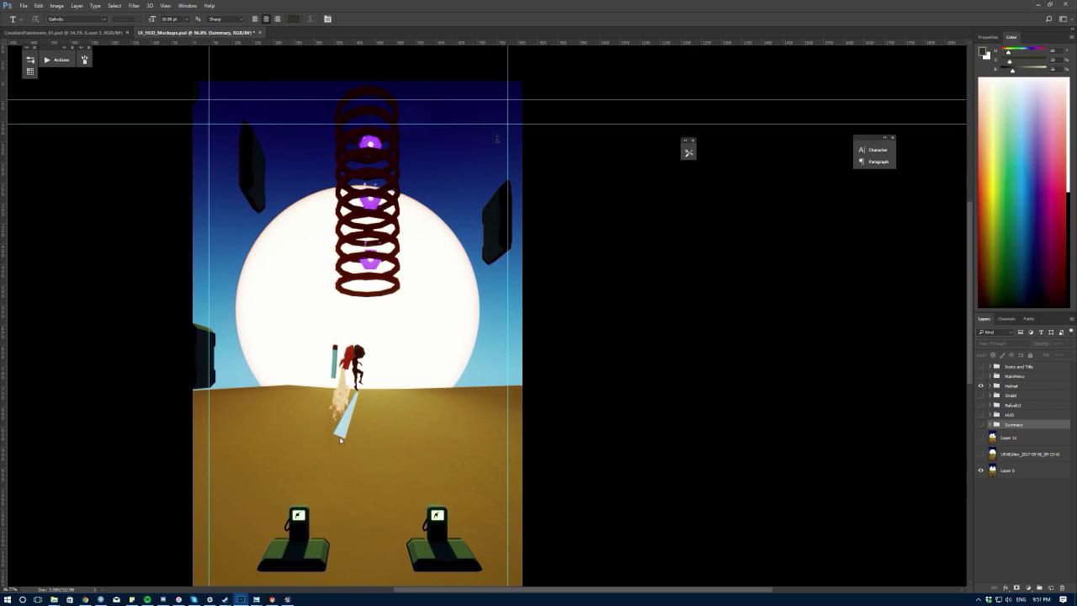
alt+scroll(353, 368, up, 1)
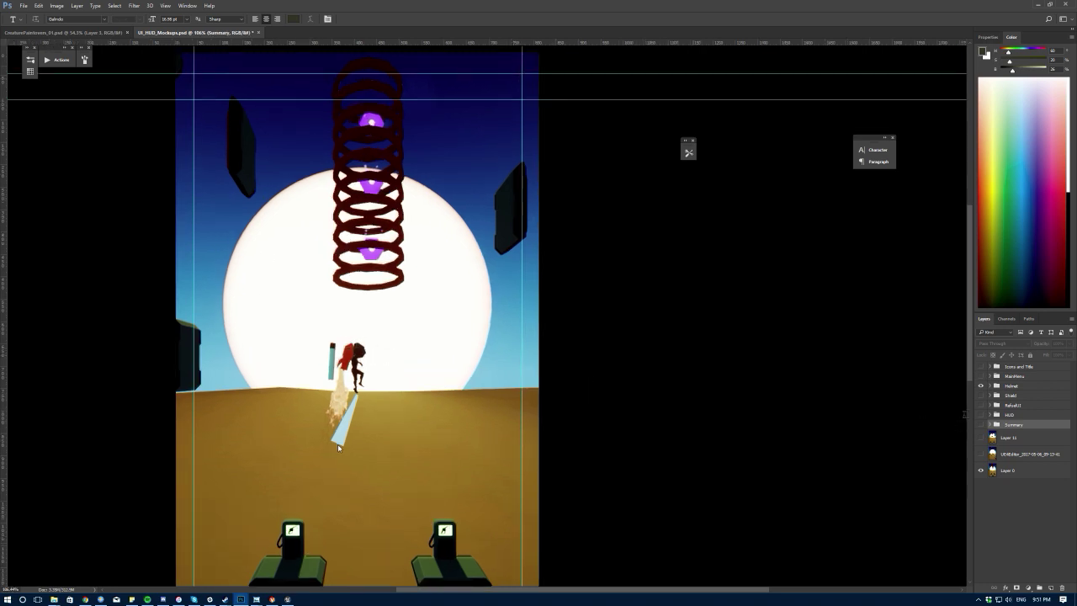
- Hide the Helmet group and show the MainMenu group, bringing the whole menu mockup into view
click(979, 376)
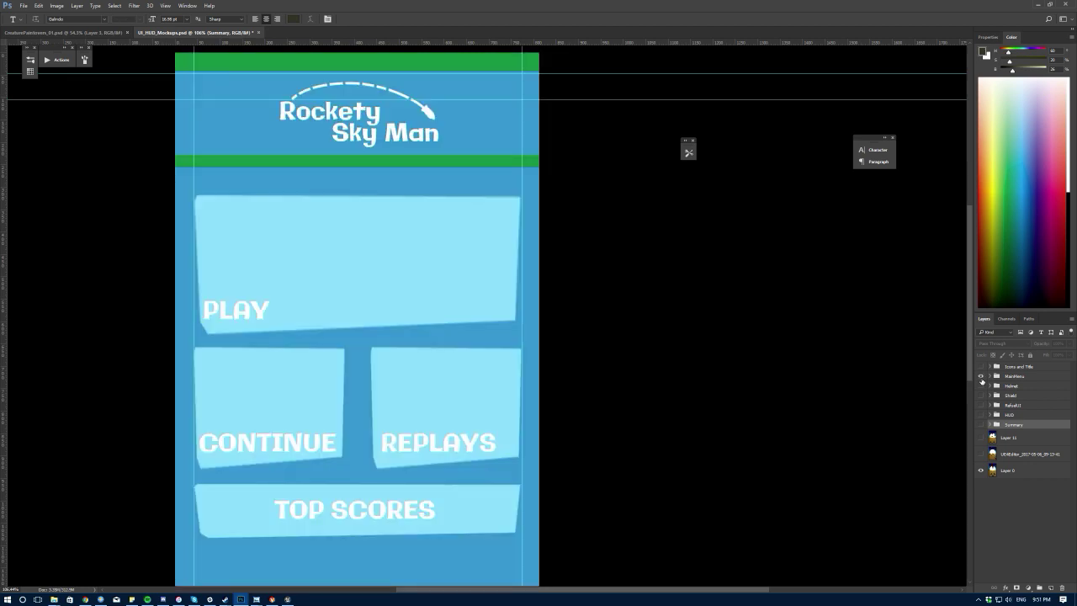
alt+scroll(106, 286, down, 2)
drag(327, 400, 364, 360)
alt+scroll(361, 330, down, 1)
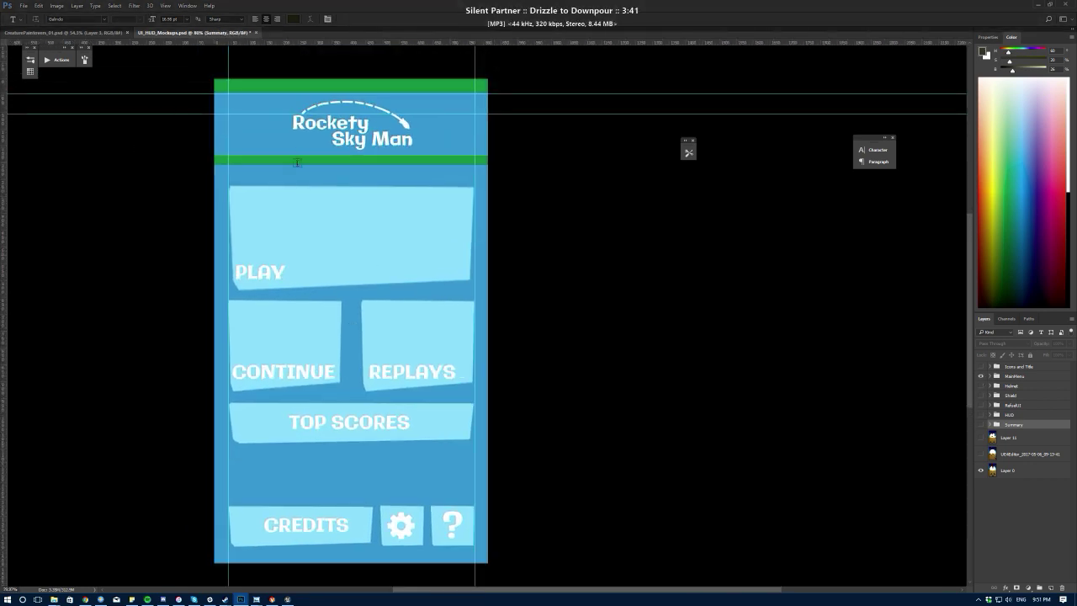
alt+scroll(281, 290, down, 1)
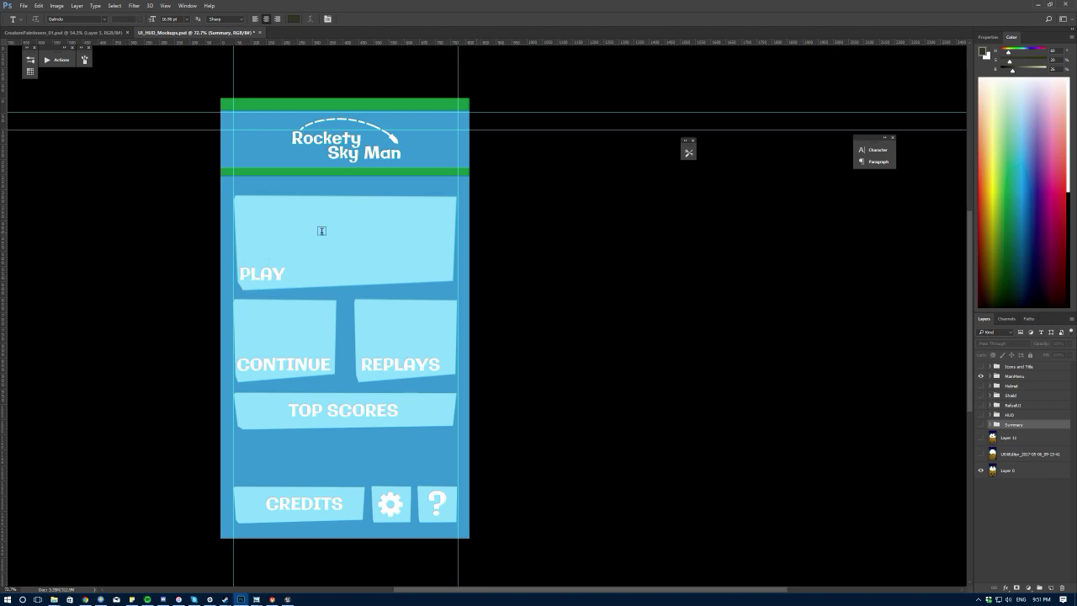
- Select the PLAY panel's layer and cut a thin slanted wedge out of it with the Lasso tool, just past the PLAY label
key(b)
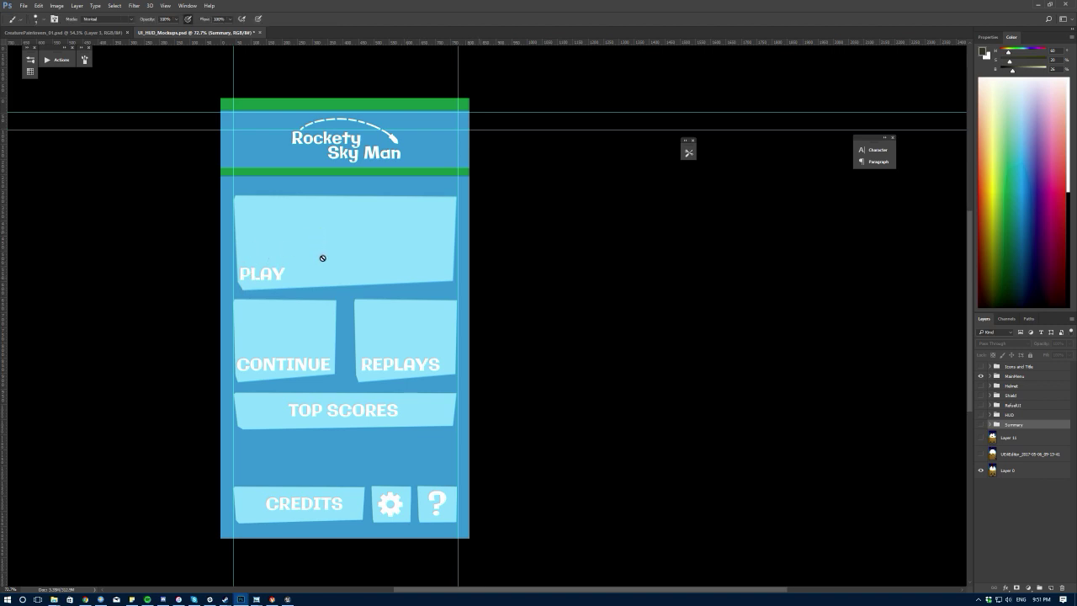
key(v)
click(339, 262)
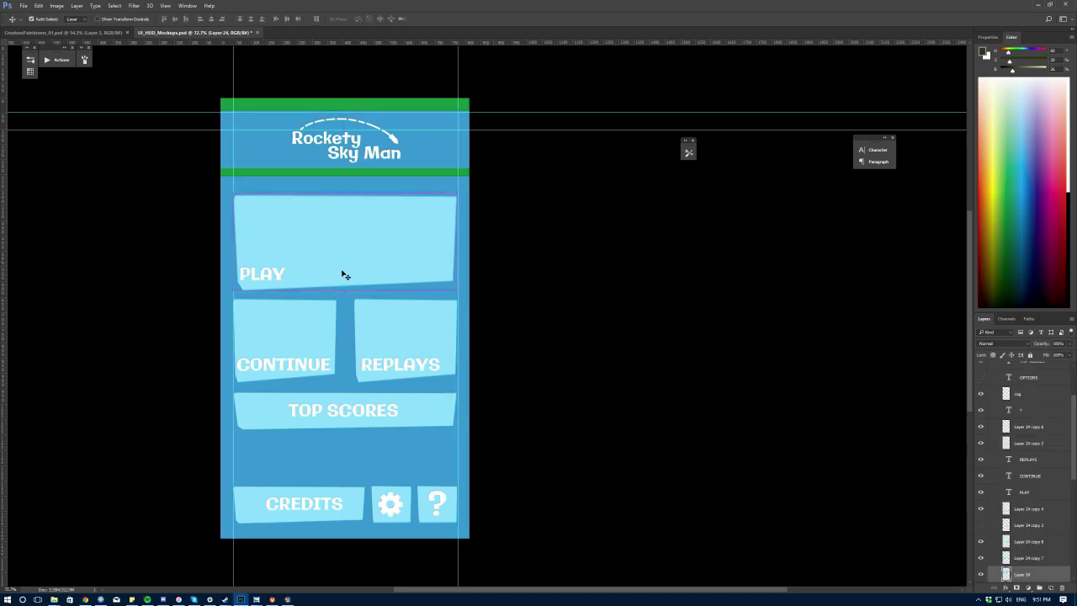
key(m)
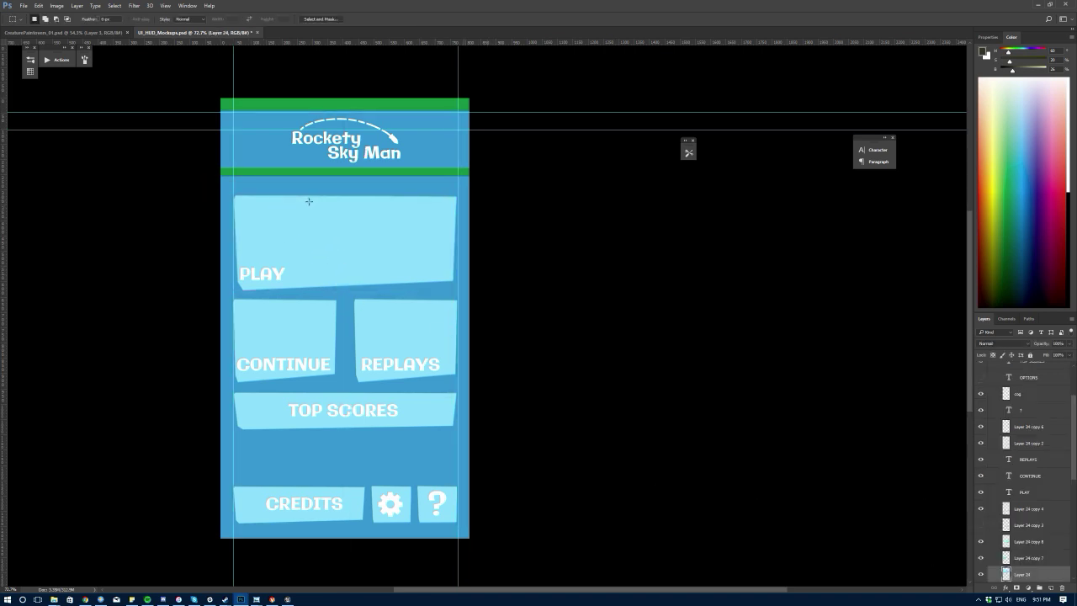
key(l)
click(318, 193)
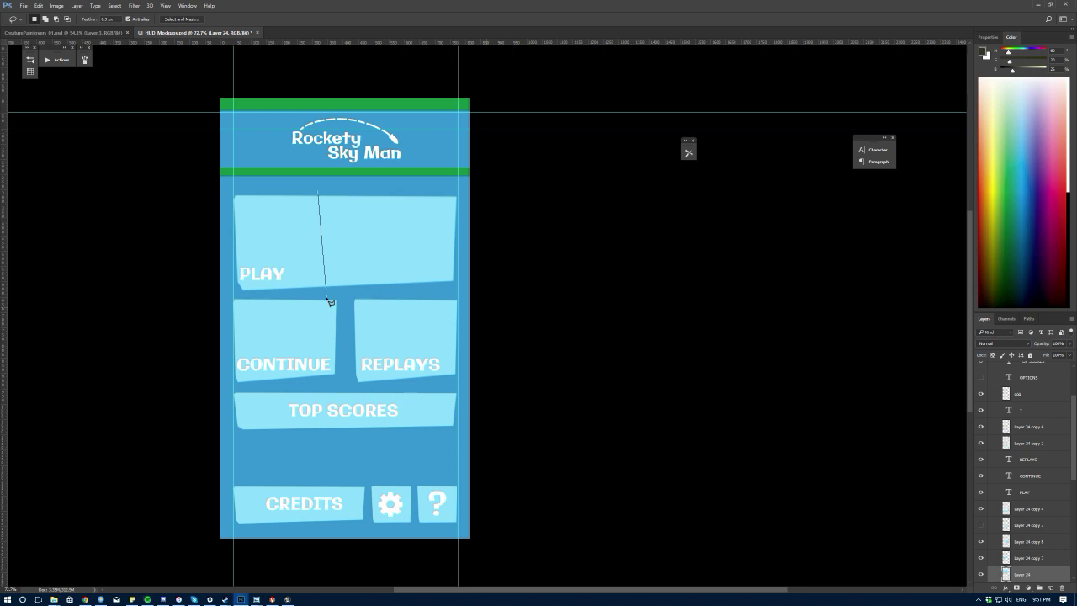
click(325, 289)
click(330, 289)
click(317, 193)
key(Delete)
- Cut a second thin slanted wedge out of the PLAY panel with the Lasso tool, dividing it into three sections
double_click(377, 193)
key(Return)
click(392, 194)
click(406, 287)
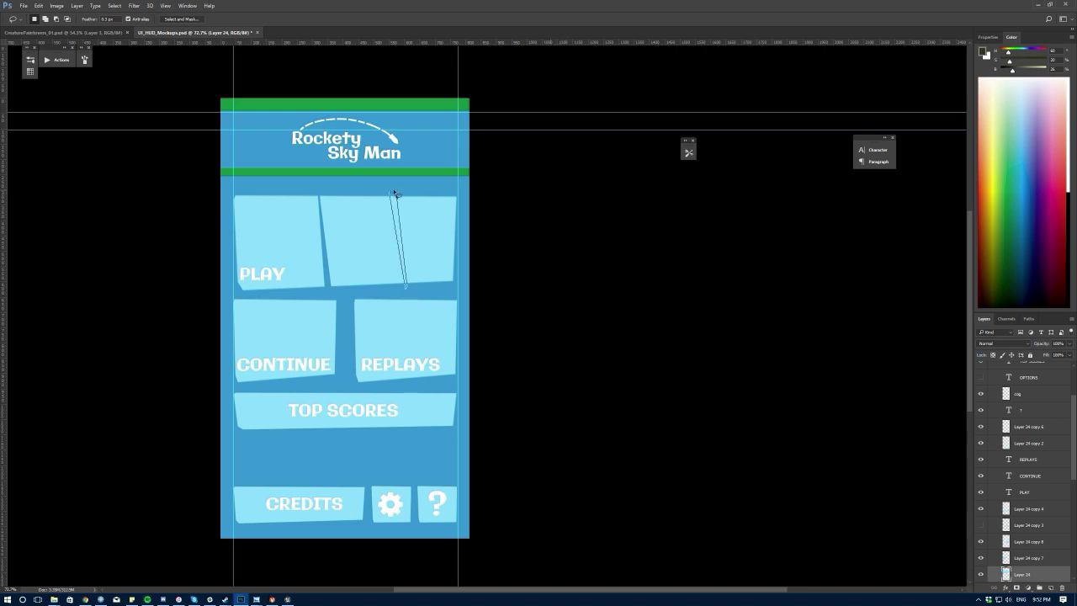
click(393, 192)
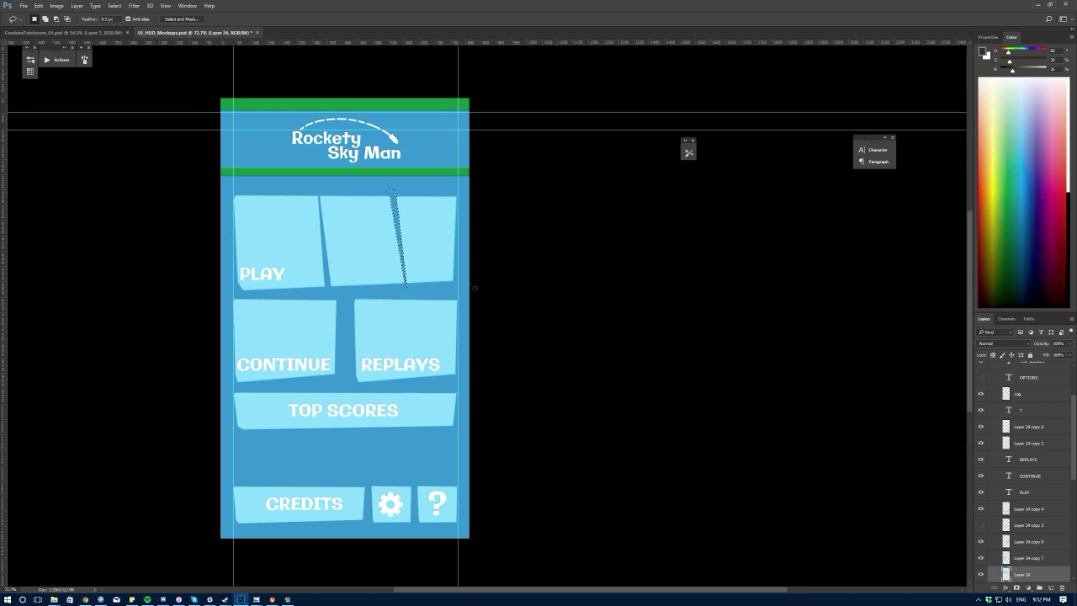